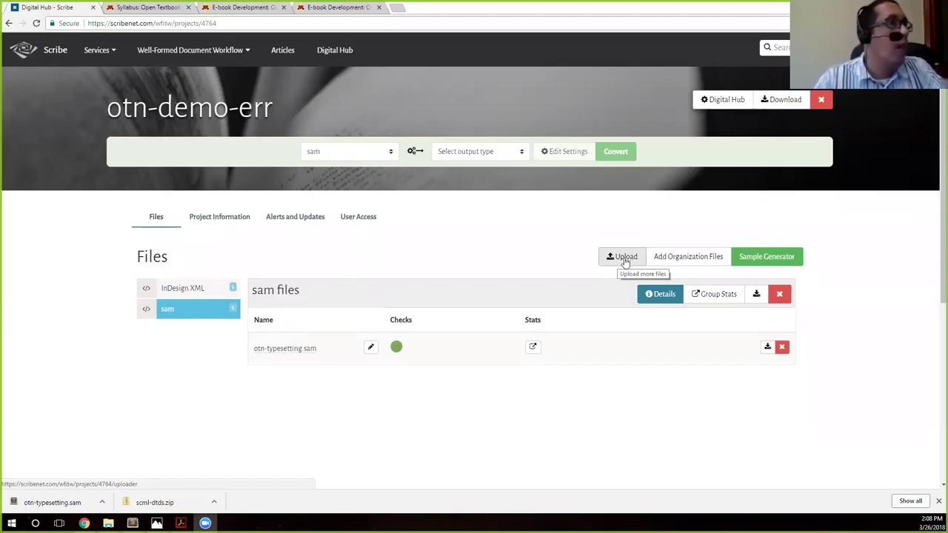
- Upload otn-typesetting.sam from the otn-ebook-sam folder to the otn-demo-err project
click(626, 257)
click(387, 243)
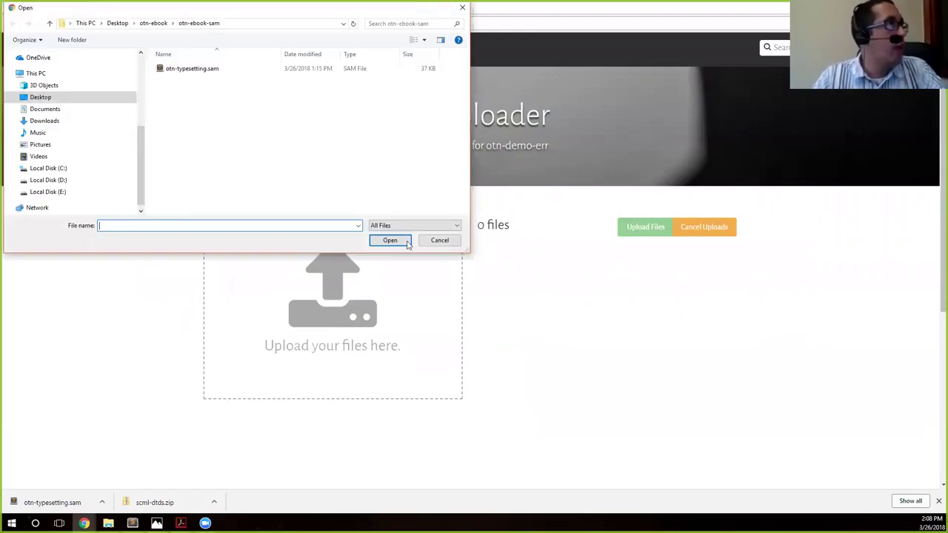
click(222, 69)
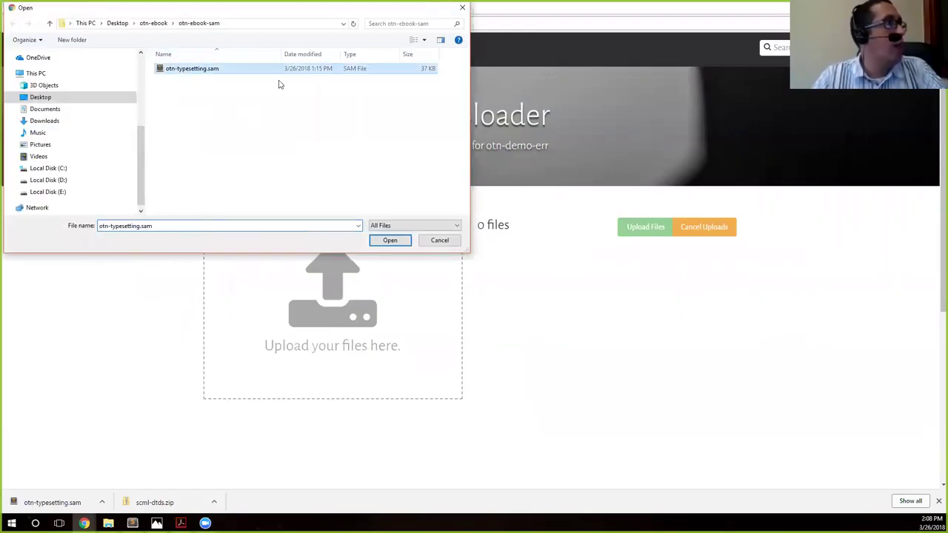
click(390, 240)
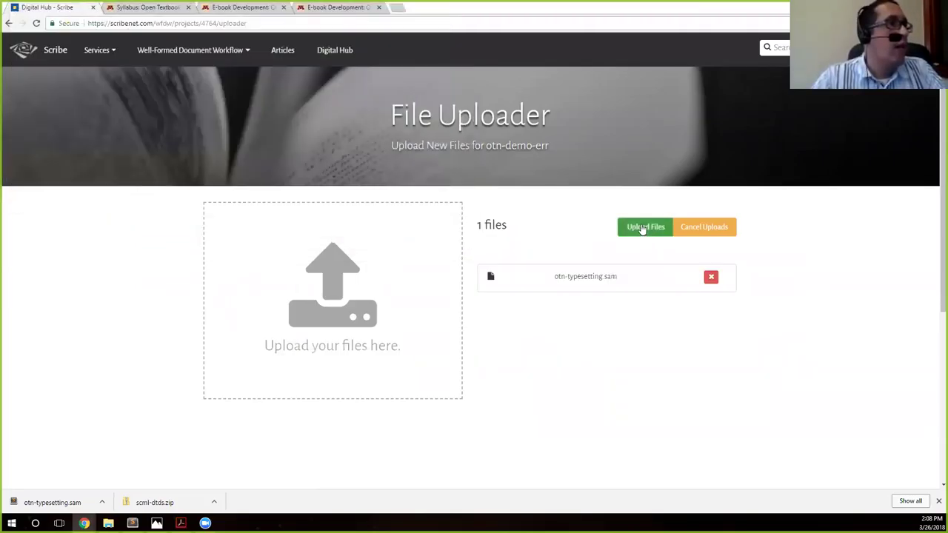
click(645, 227)
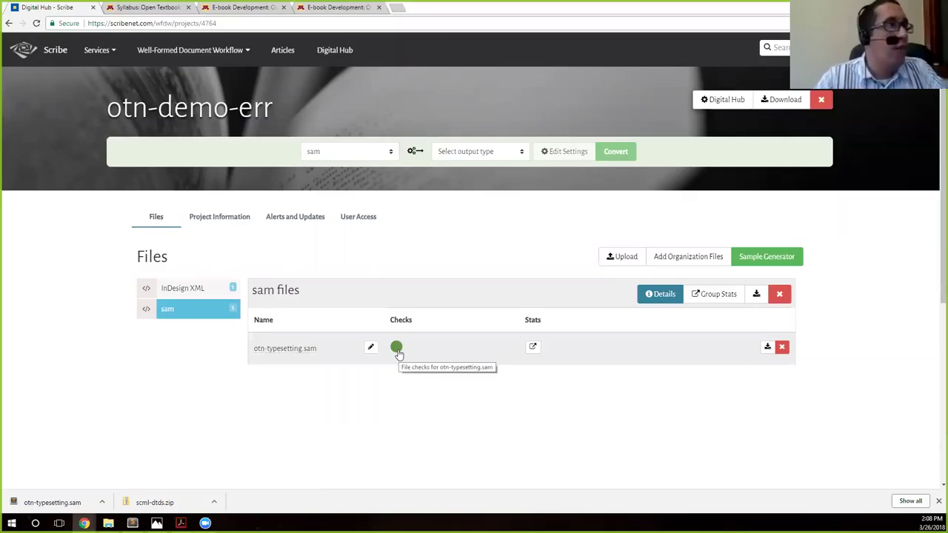
- Convert the sam file to ScML, saving the conversion settings with every option left unselected
click(455, 152)
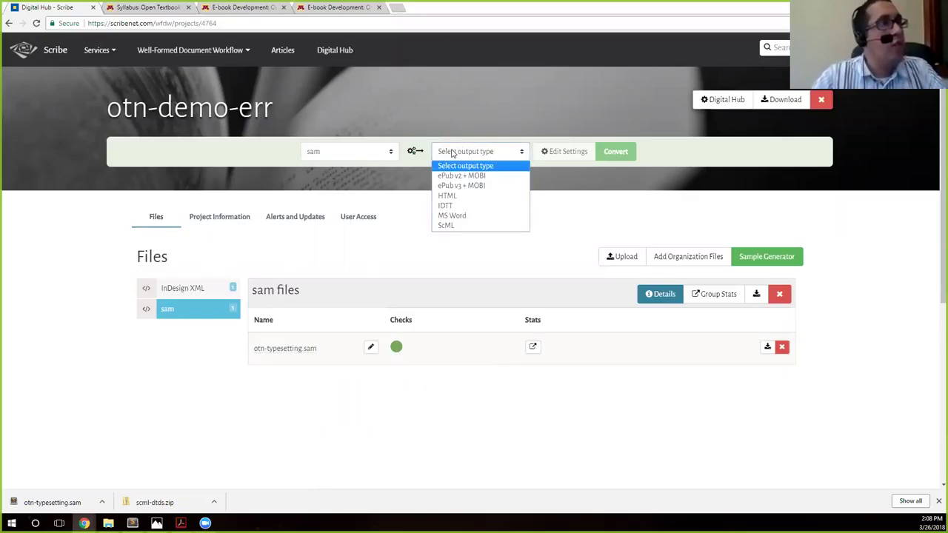
click(461, 225)
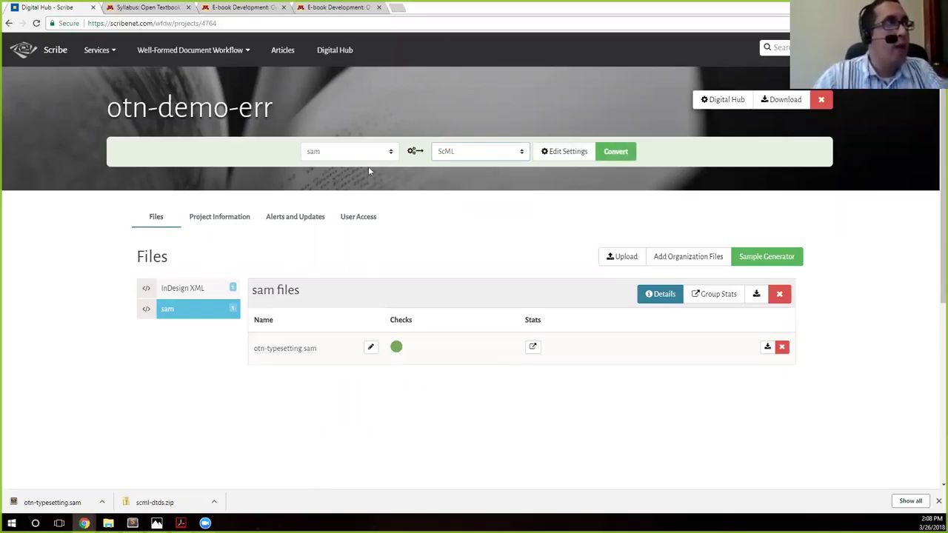
click(554, 152)
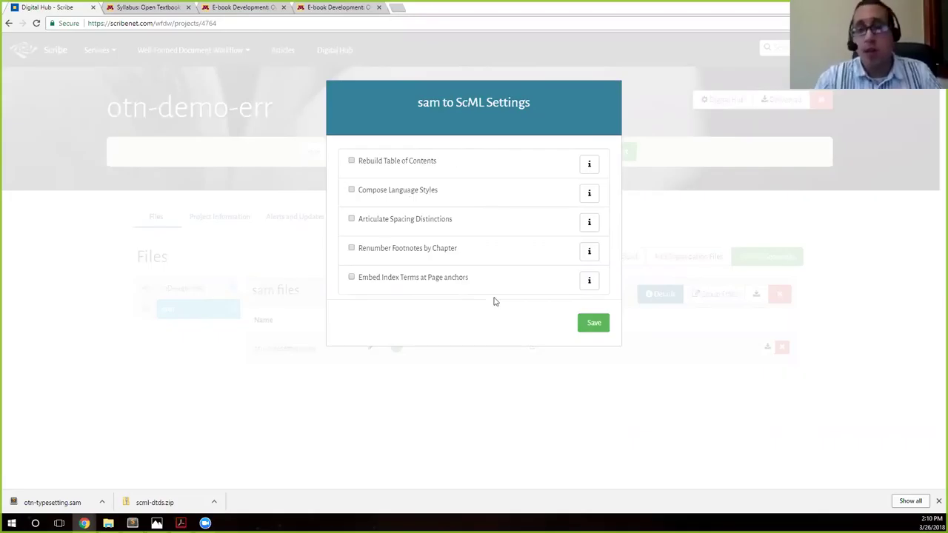
click(594, 323)
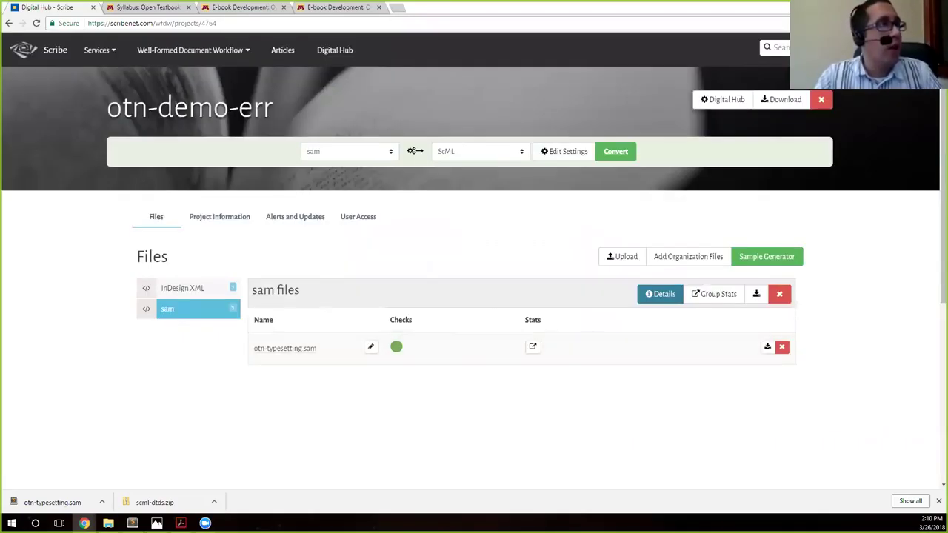
click(630, 154)
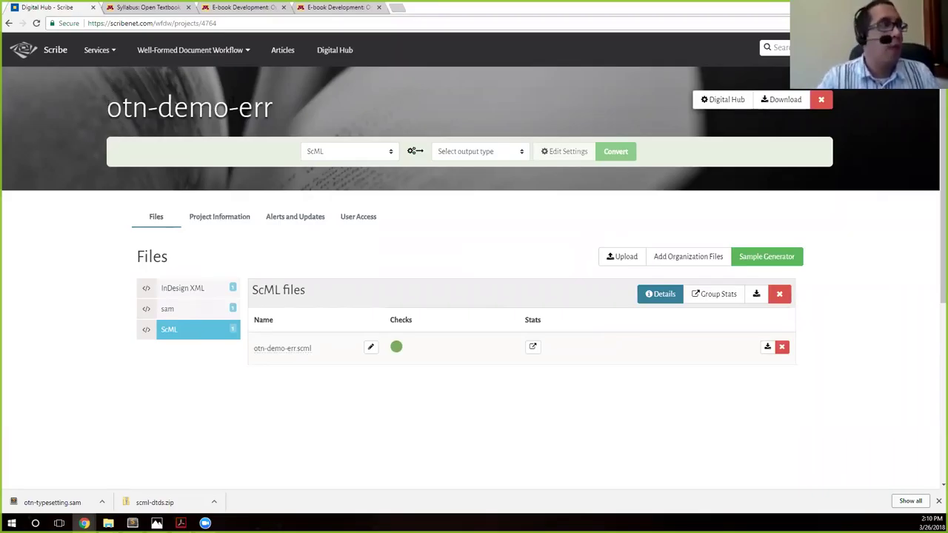
- Review the file checks for otn-demo-err.scml and open the file's statistics
click(397, 349)
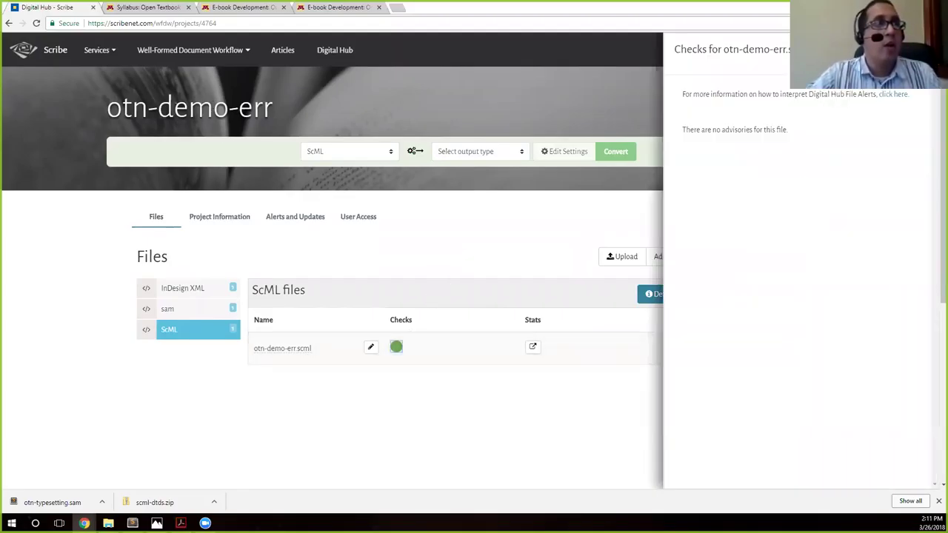
click(591, 309)
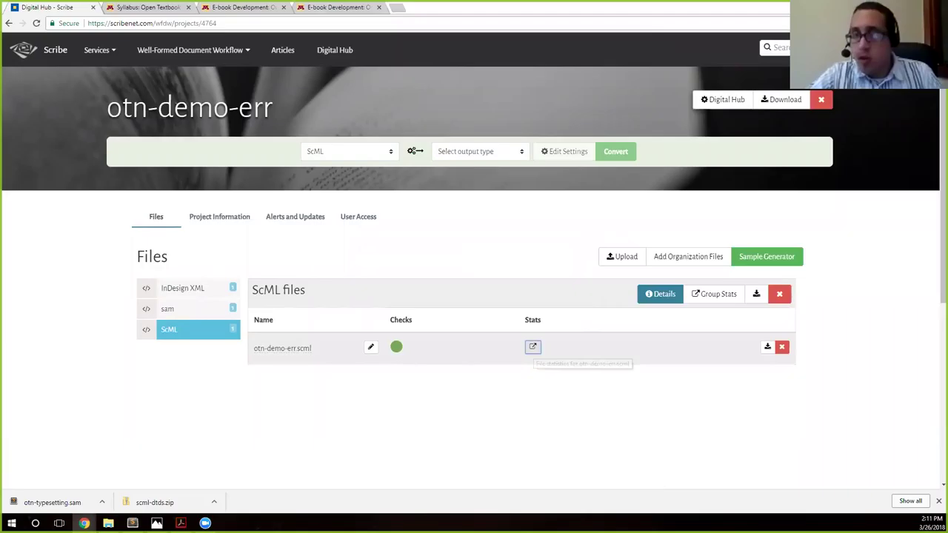
click(533, 347)
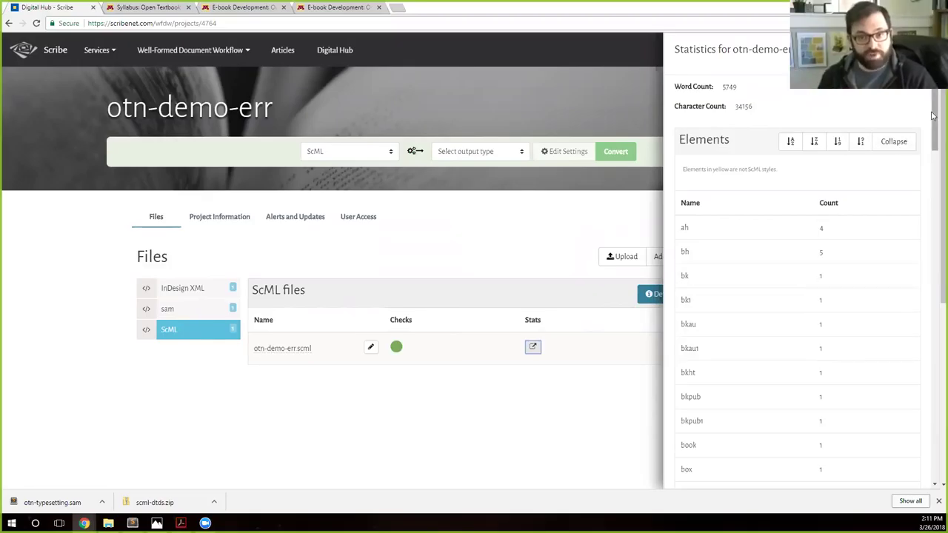
mouse_move(935, 113)
mouse_down()
mouse_move(935, 393)
mouse_move(935, 113)
mouse_up()
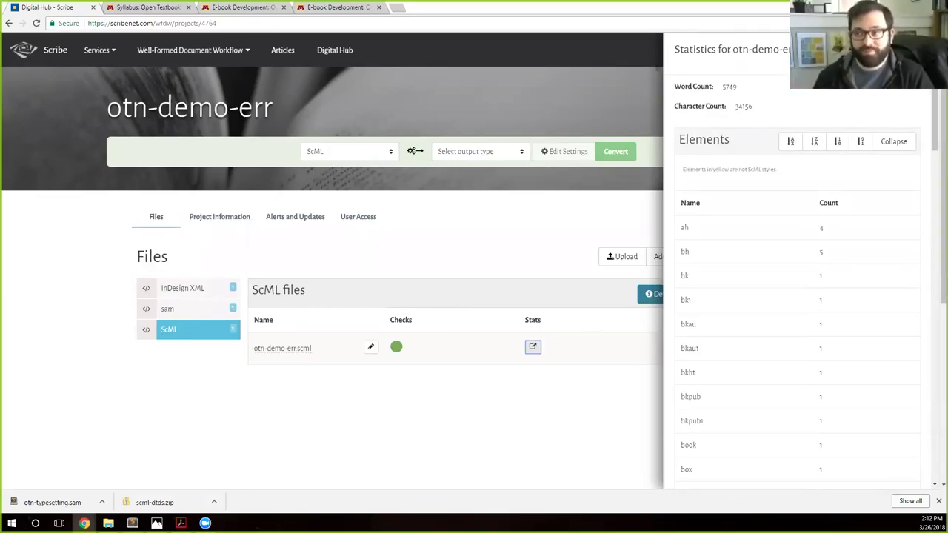
key(alt+Tab)
drag(165, 28, 652, 369)
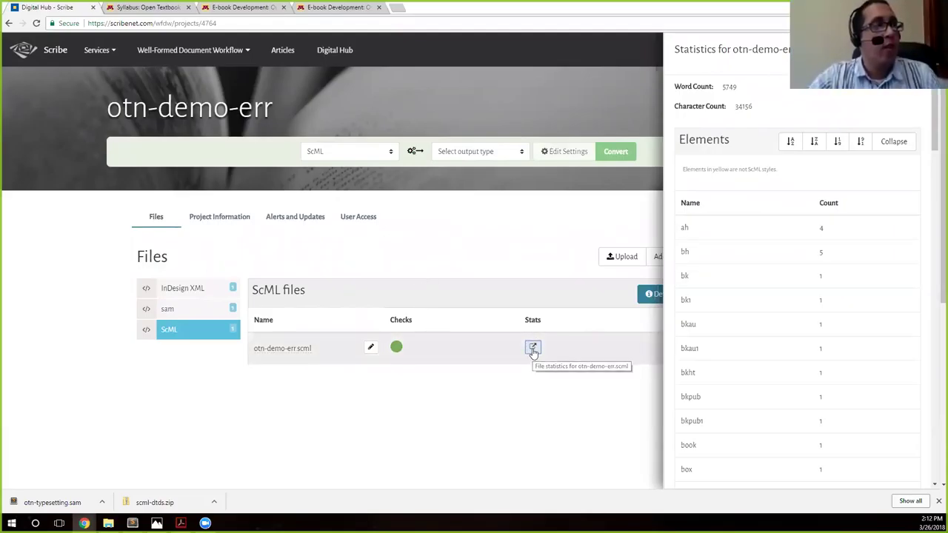
- Examine the element counts and the image list in the statistics of otn-demo-err.scml, and close the statistics
scroll(536, 349, down, 3)
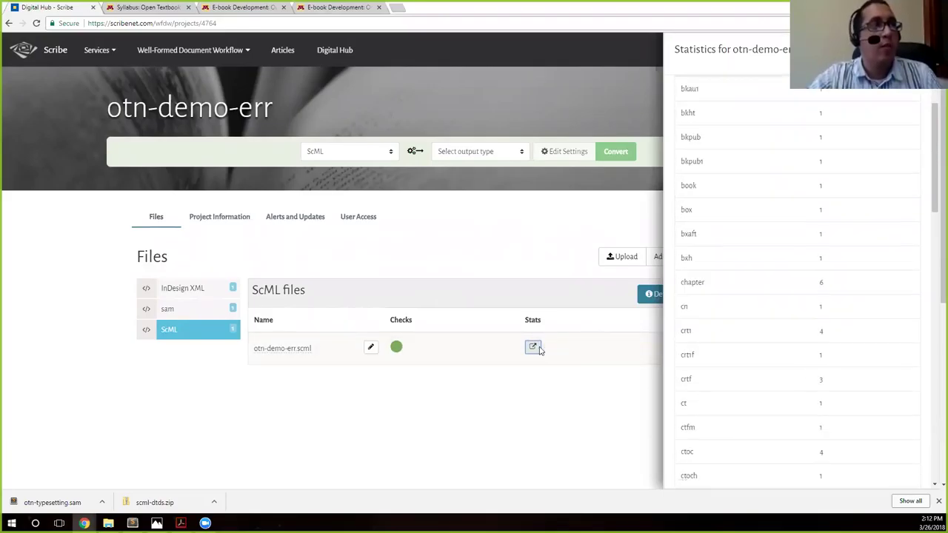
scroll(536, 349, down, 7)
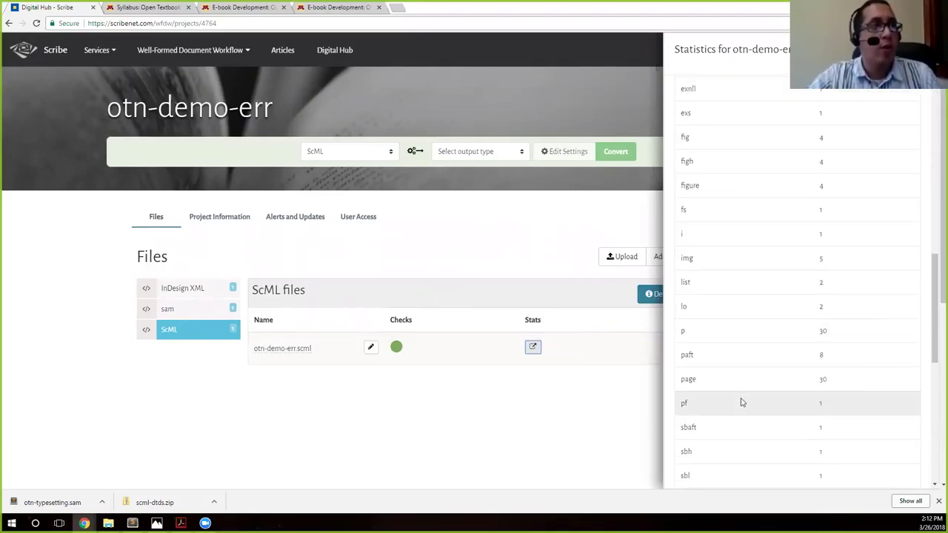
scroll(743, 402, down, 7)
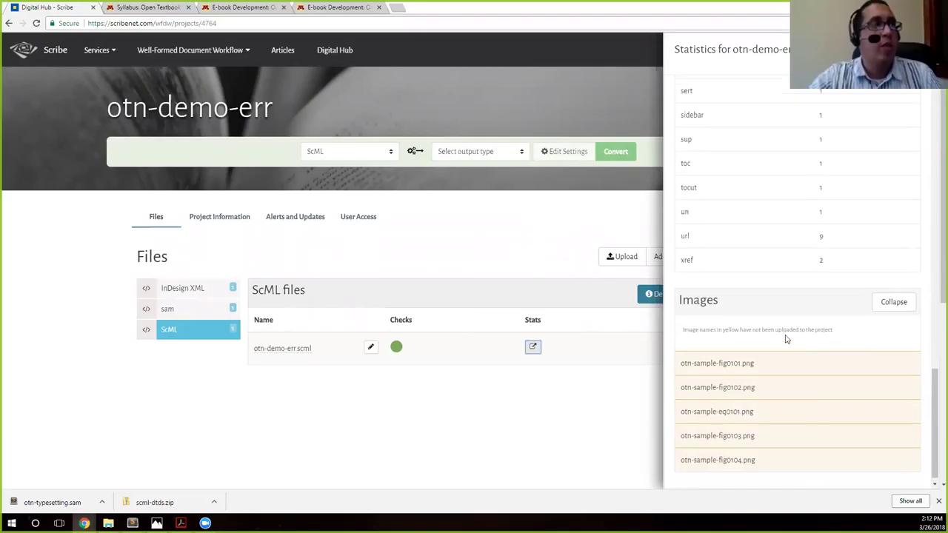
scroll(786, 340, up, 12)
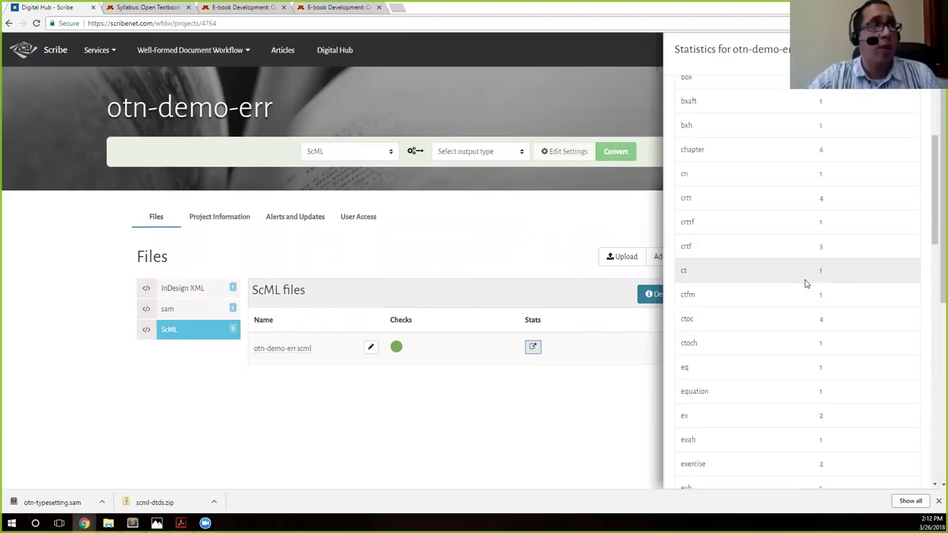
scroll(806, 284, up, 5)
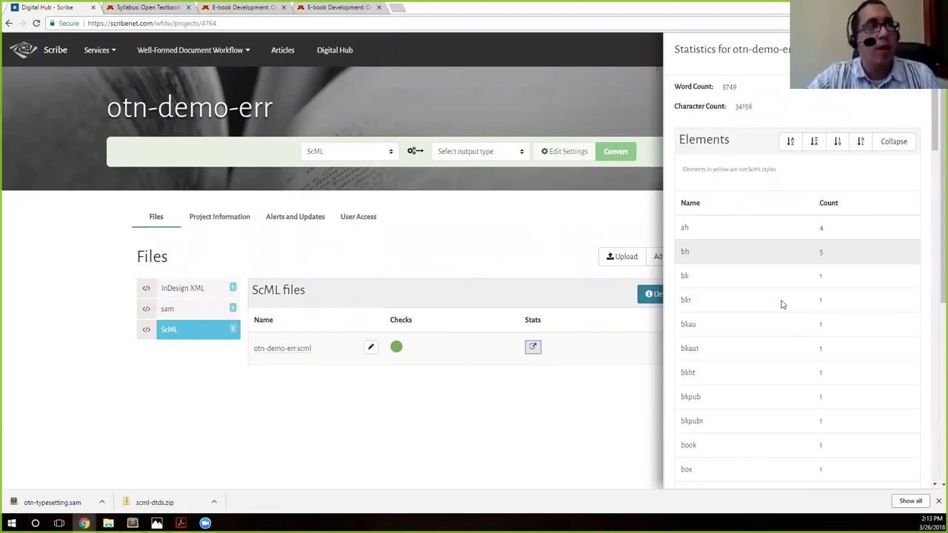
scroll(782, 304, down, 2)
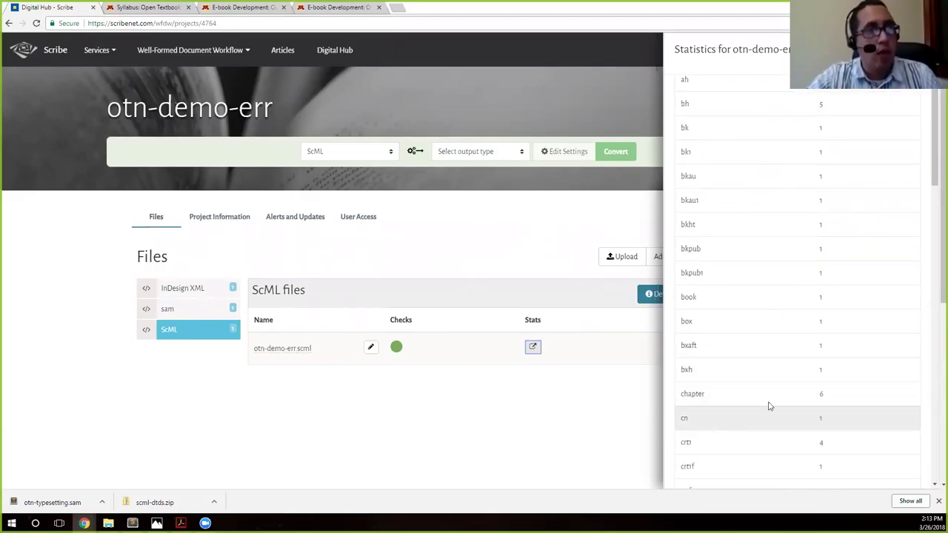
scroll(769, 405, down, 1)
scroll(767, 404, up, 3)
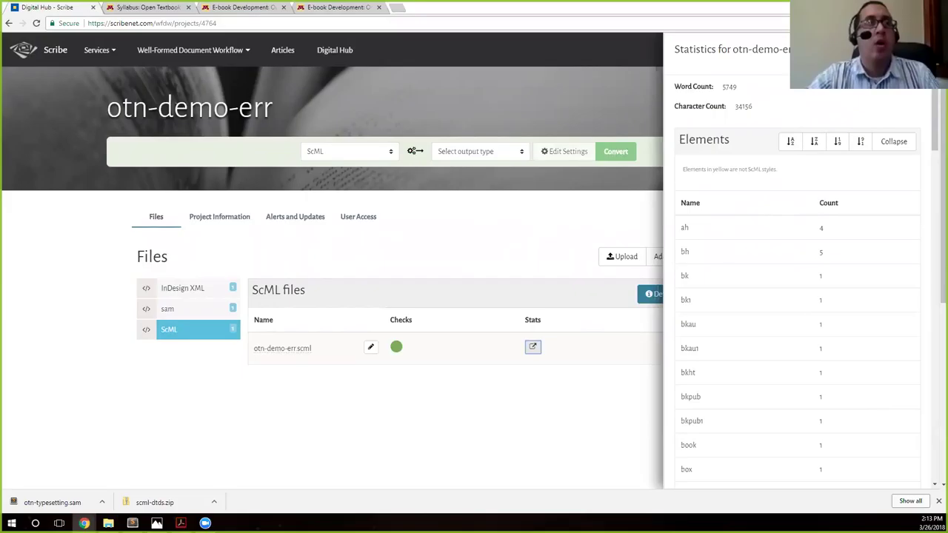
key(Escape)
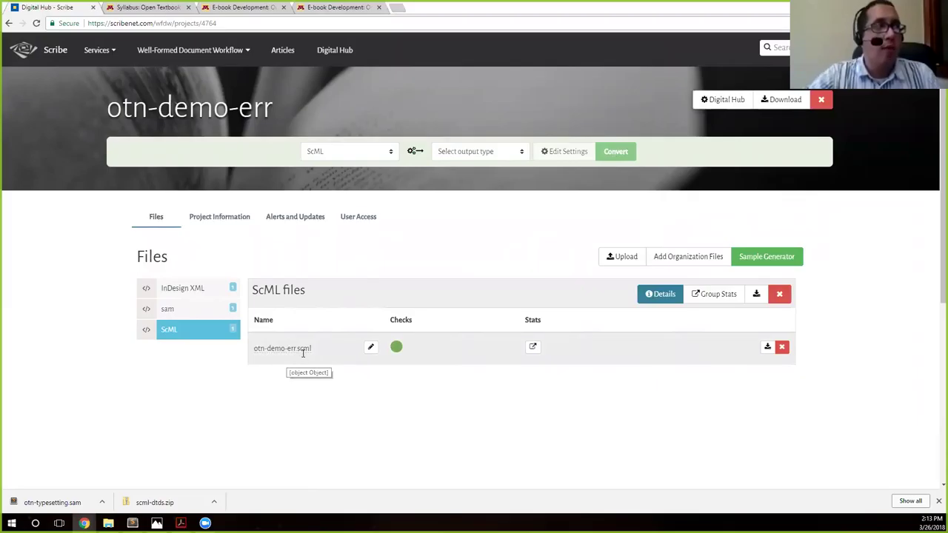
- Download otn-demo-err.scml and show it in the Downloads folder in File Explorer
click(767, 347)
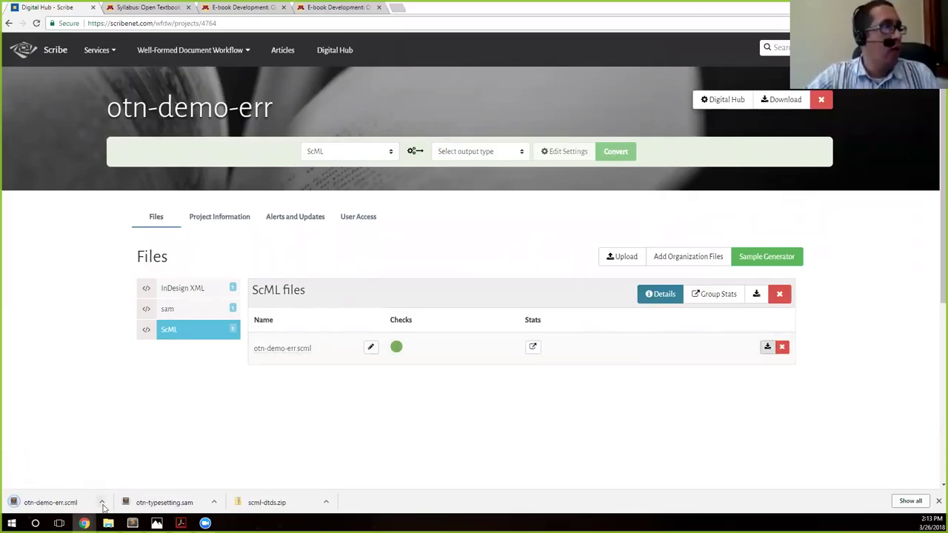
click(101, 502)
click(126, 469)
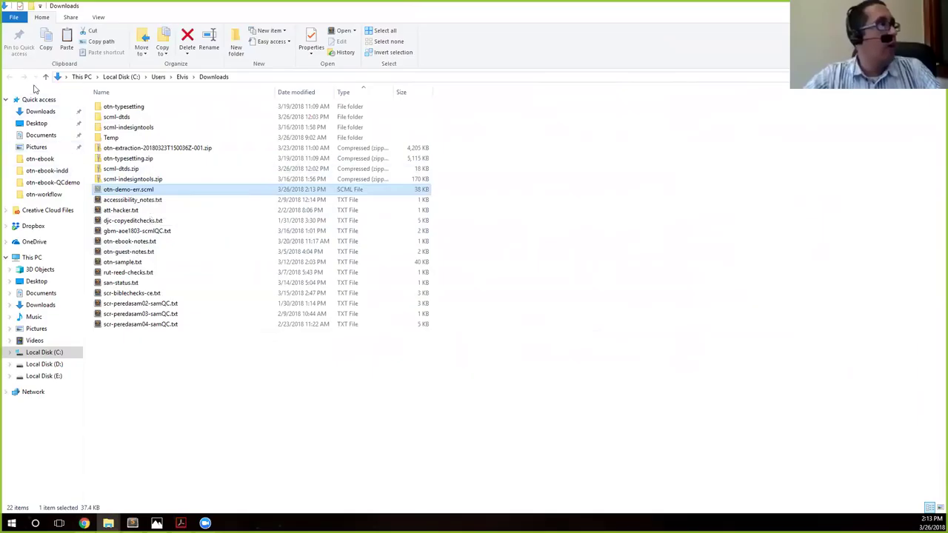
- Create a folder named otn-ebook-scml inside the otn-ebook folder
mouse_move(108, 524)
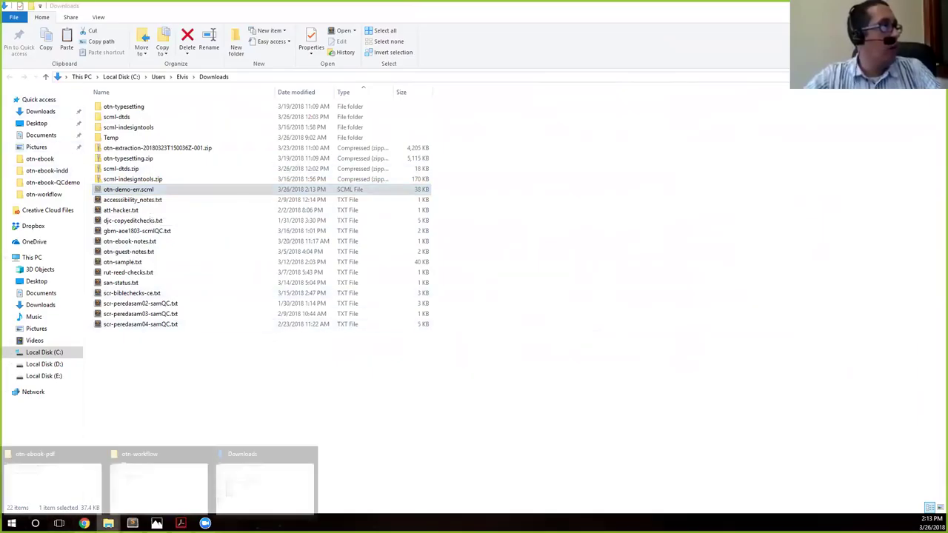
click(44, 496)
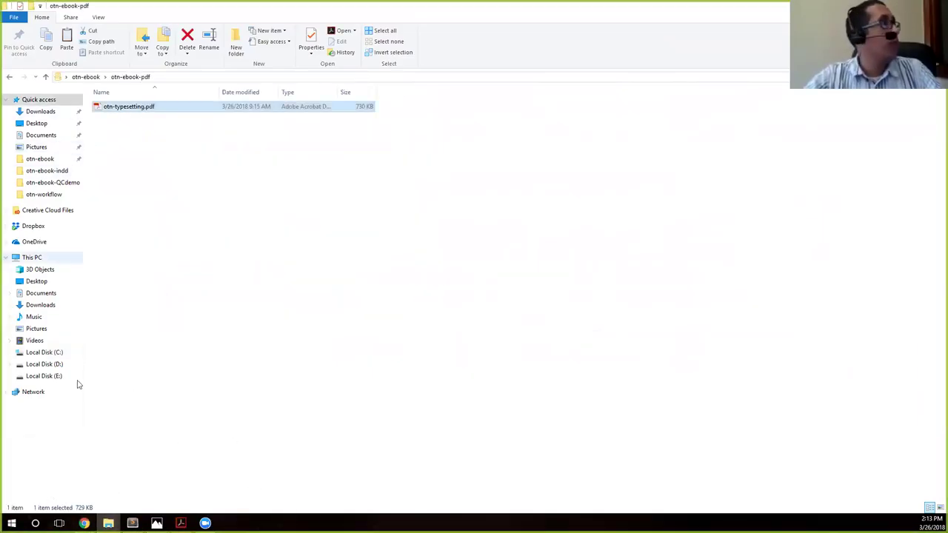
click(10, 77)
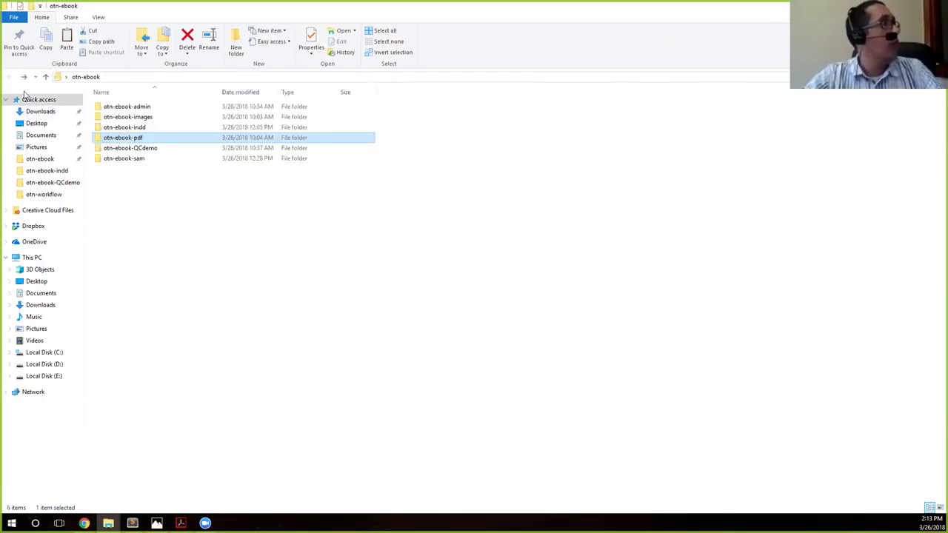
right_click(216, 273)
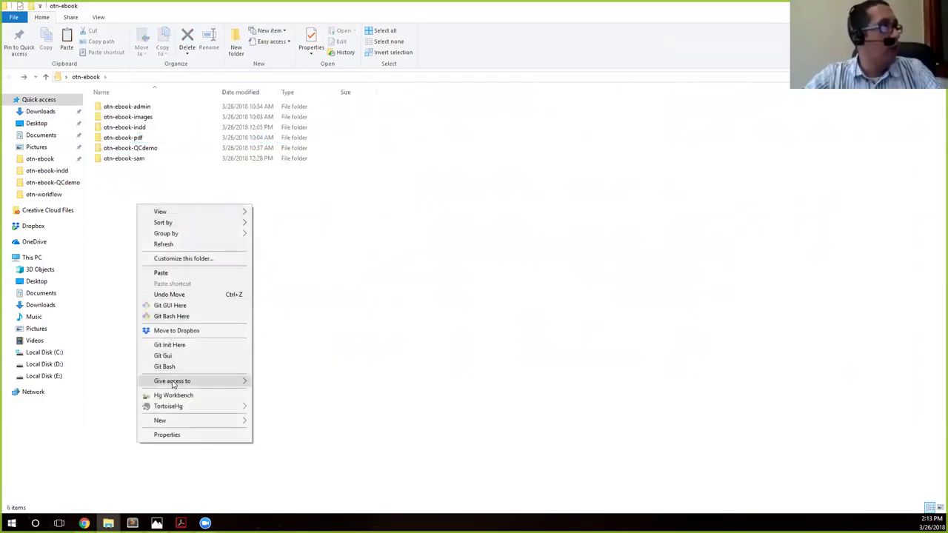
mouse_move(171, 420)
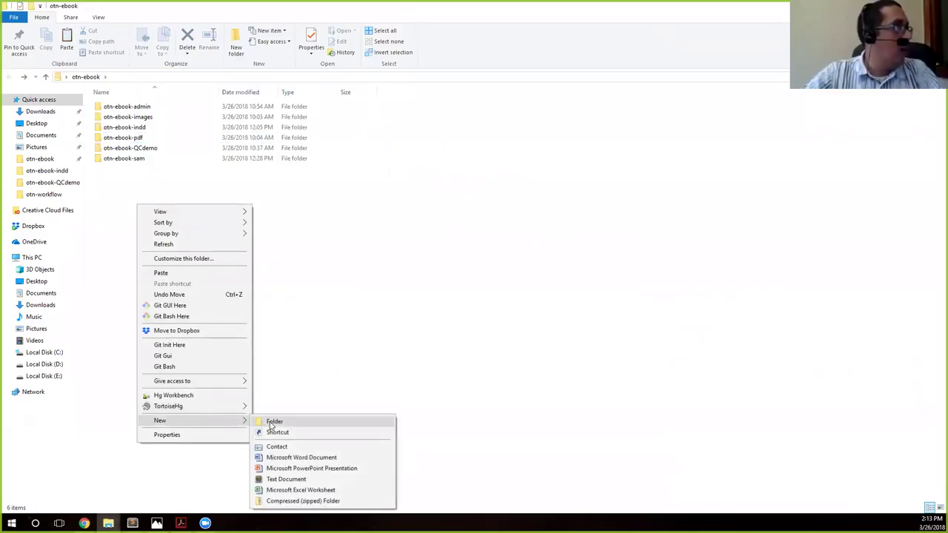
click(273, 421)
text(otn-ebook)
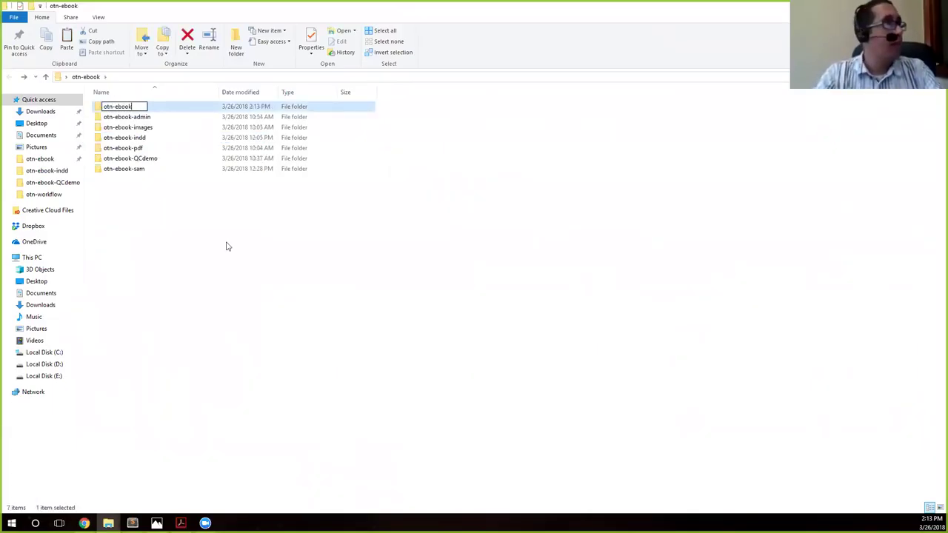
text(-scml)
key(Return)
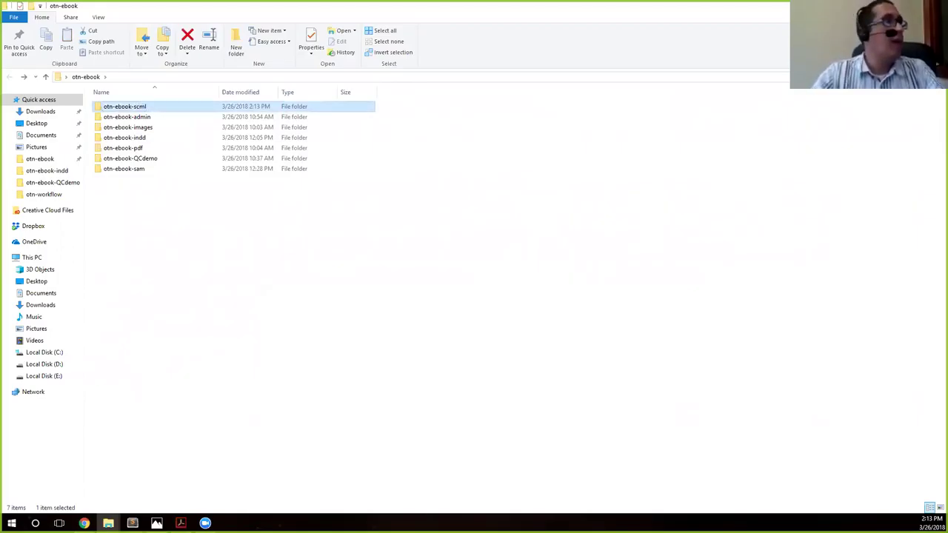
- Paste otn-demo-err.scml into the otn-ebook-scml folder and open the file in a maximized Sublime Text window
double_click(141, 108)
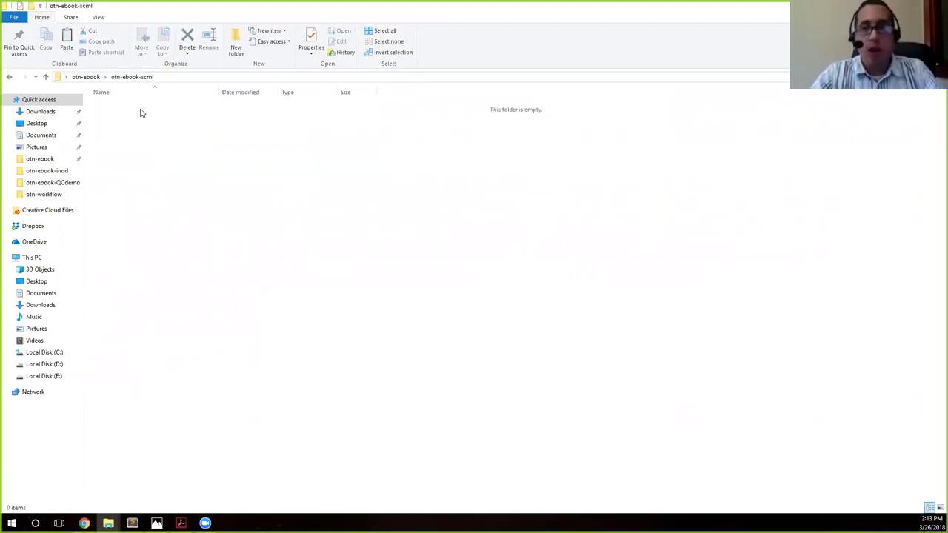
key(ctrl+v)
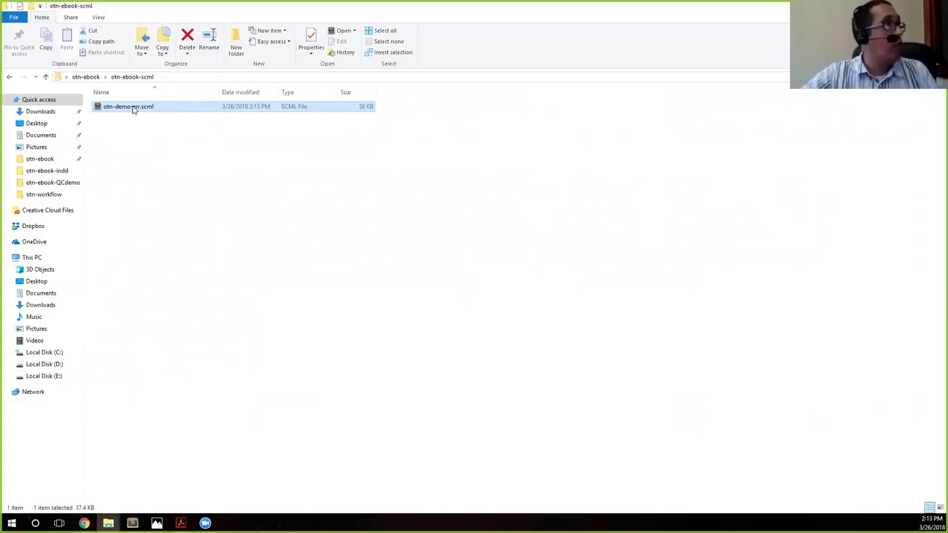
right_click(133, 109)
click(142, 120)
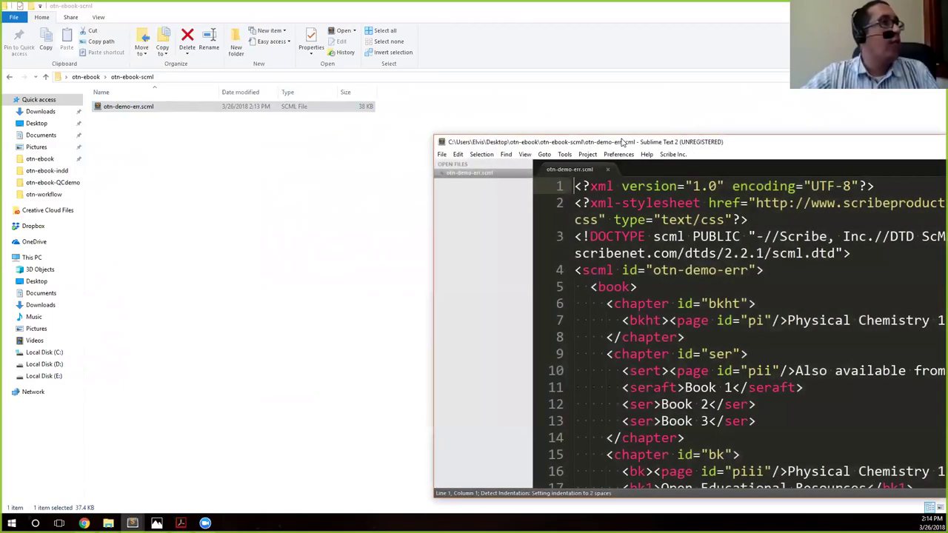
double_click(586, 145)
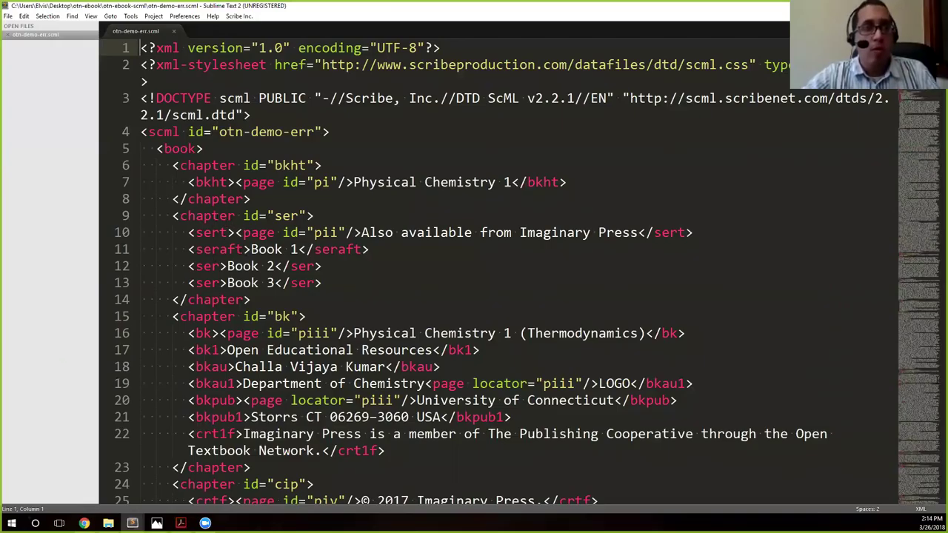
- Set the syntax of otn-demo-err.scml to XML
click(923, 511)
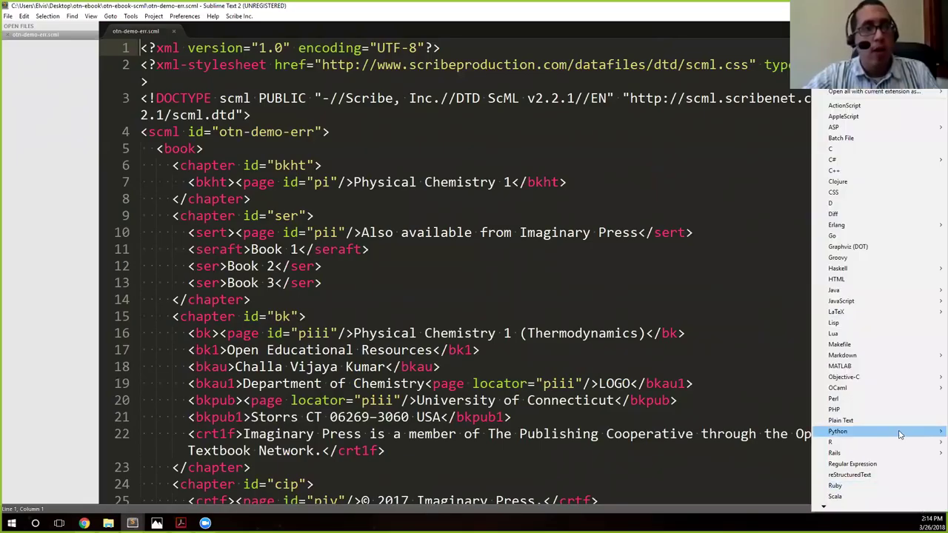
mouse_move(900, 435)
mouse_move(822, 510)
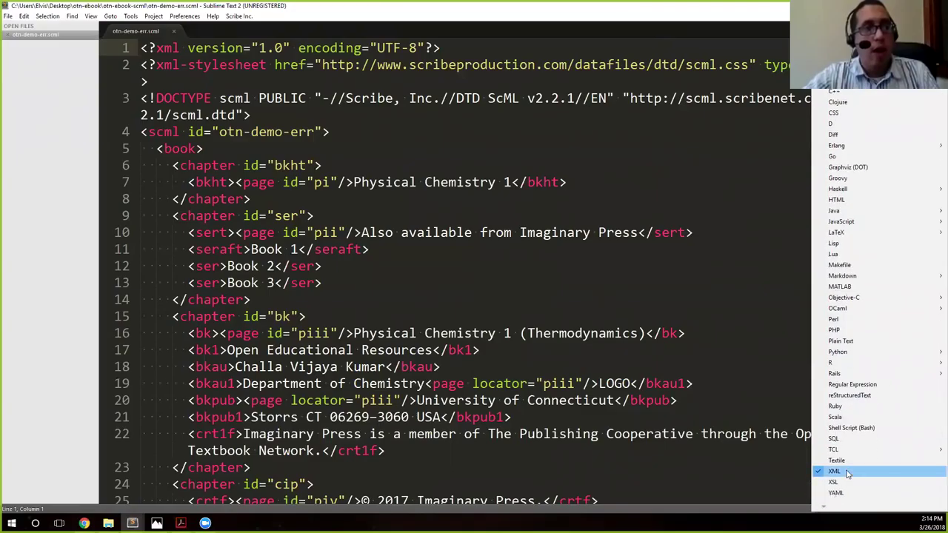
click(849, 474)
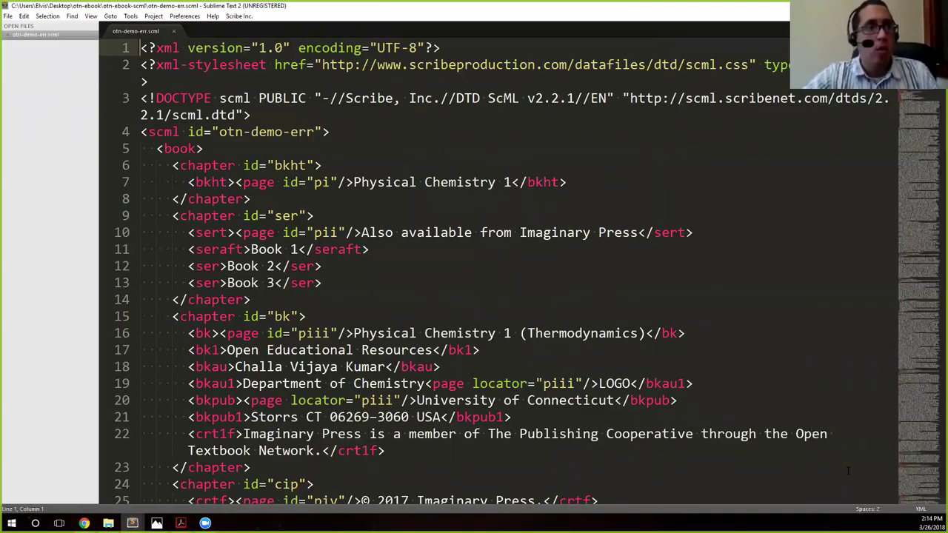
click(326, 266)
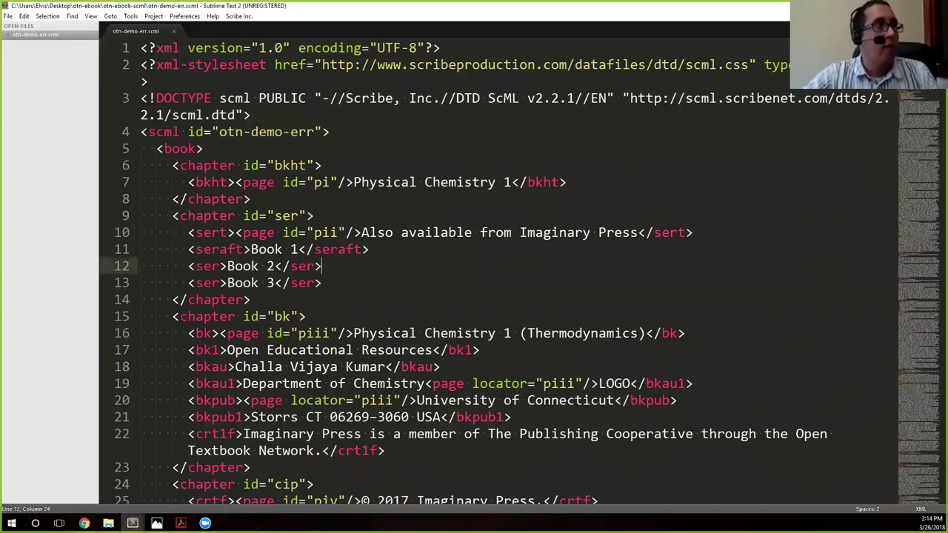
- Make XML the syntax for opening all files with the current extension
scroll(612, 337, down, 1)
scroll(612, 336, down, 5)
scroll(612, 337, up, 1)
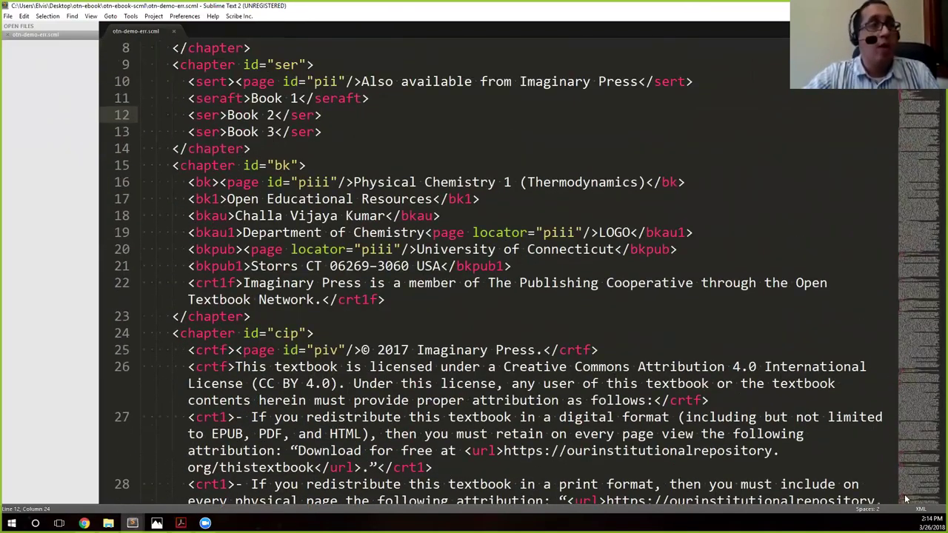
click(921, 510)
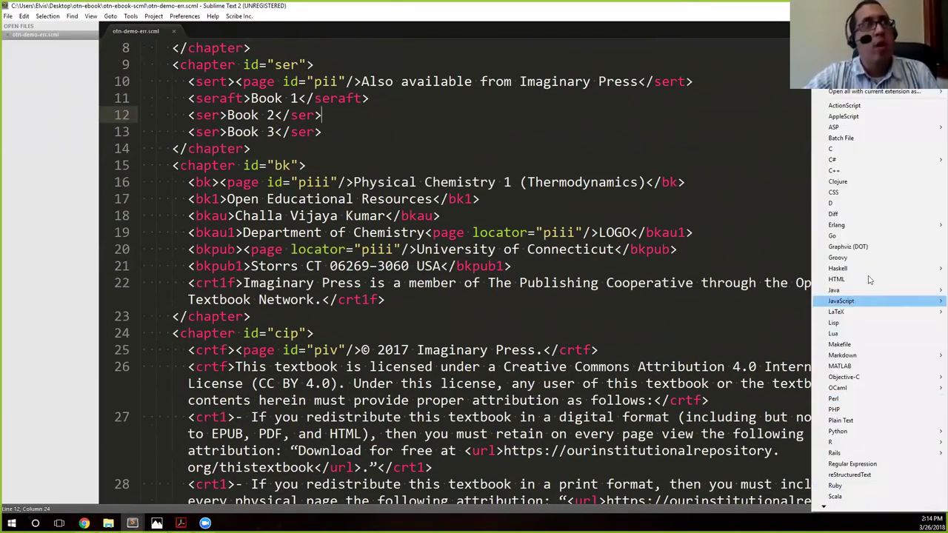
mouse_move(849, 95)
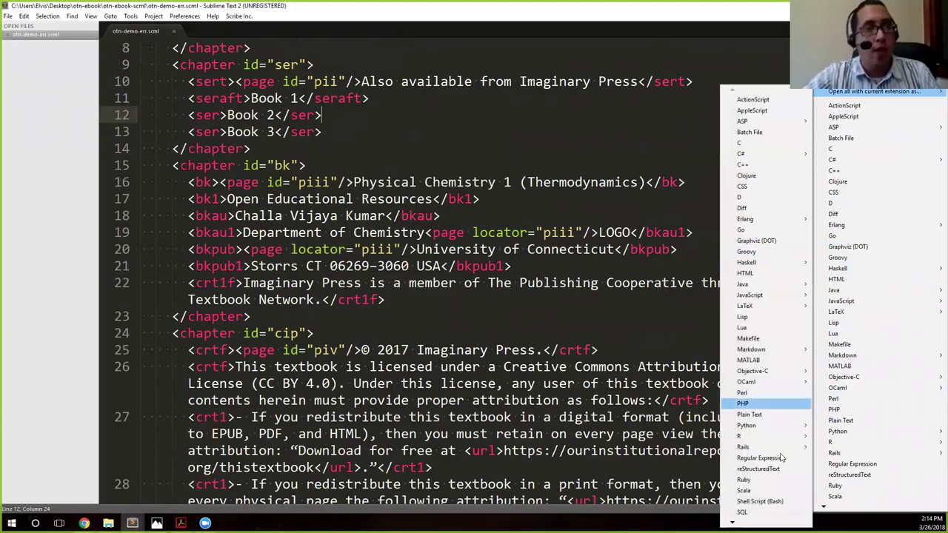
scroll(744, 504, down, 3)
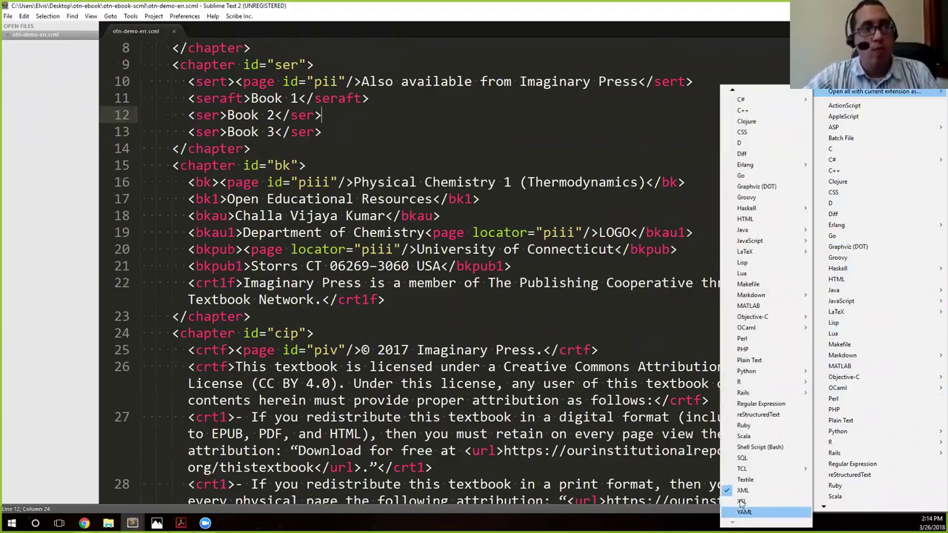
click(744, 492)
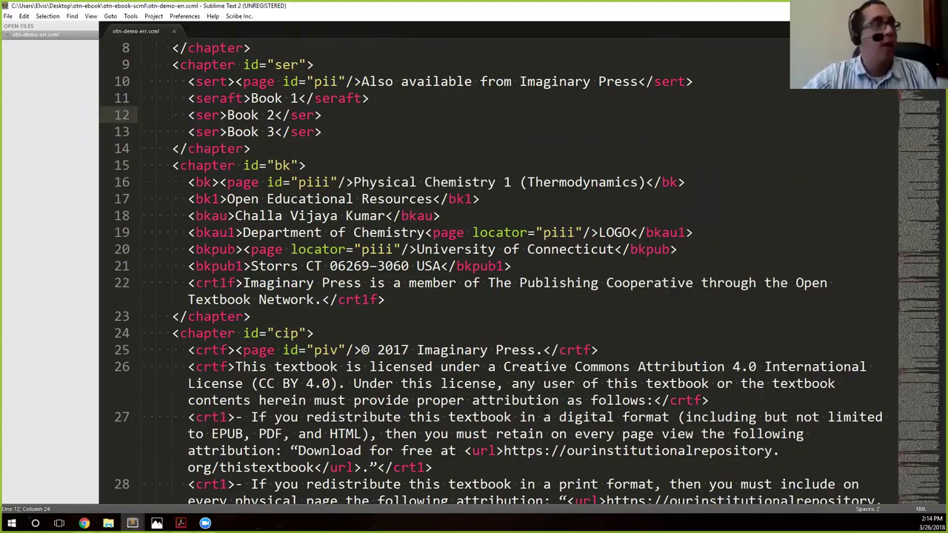
click(523, 300)
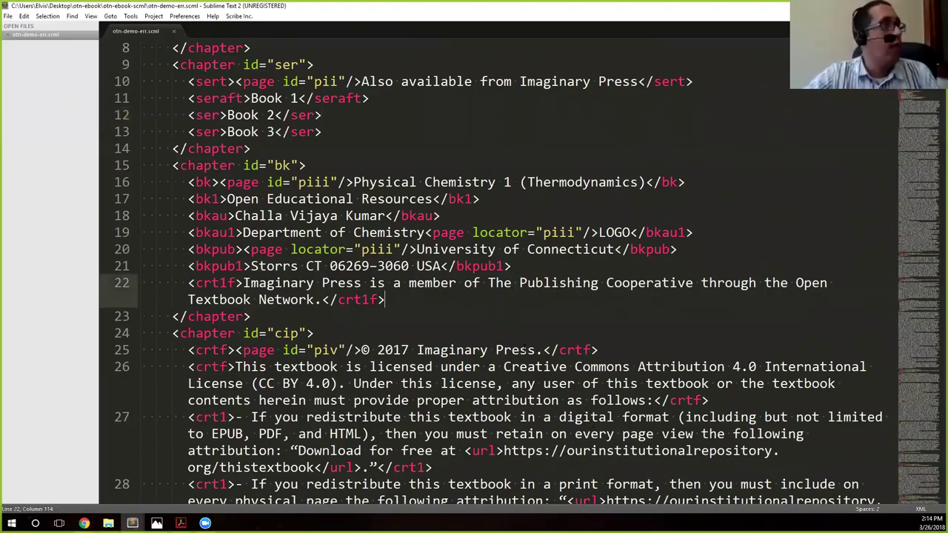
scroll(524, 348, up, 3)
scroll(524, 348, up, 1)
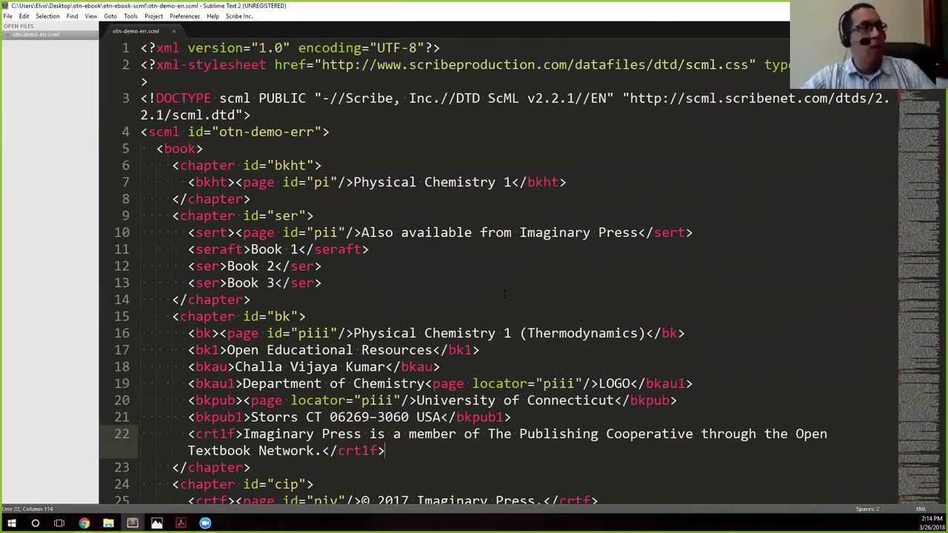
scroll(497, 302, down, 1)
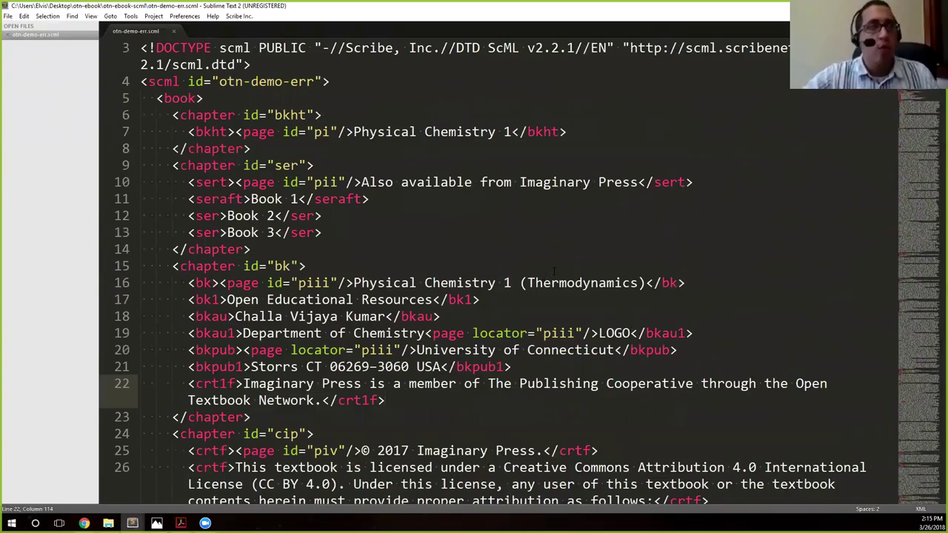
scroll(555, 271, down, 5)
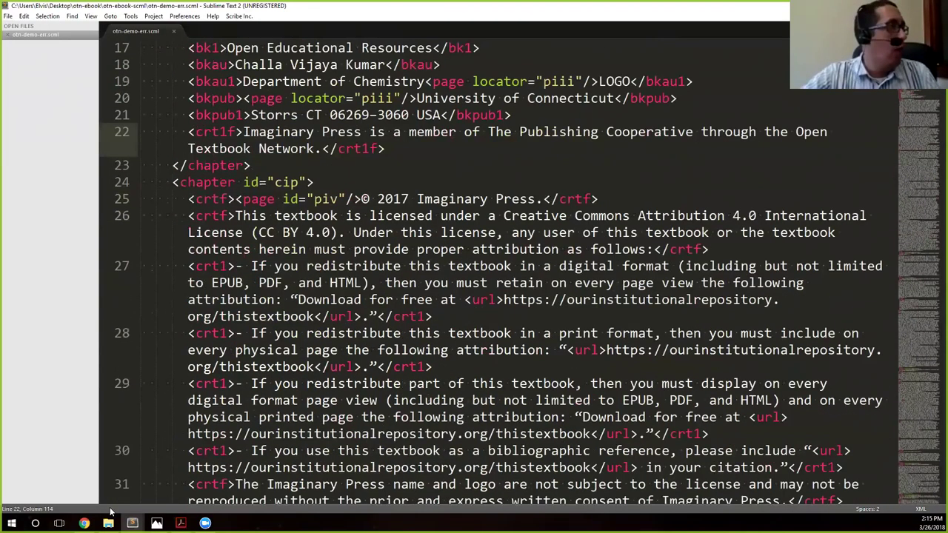
- Switch to the Digital Hub in Chrome and open the ScML QC checklist in the Well-Formed Document Workflow documentation
mouse_move(84, 523)
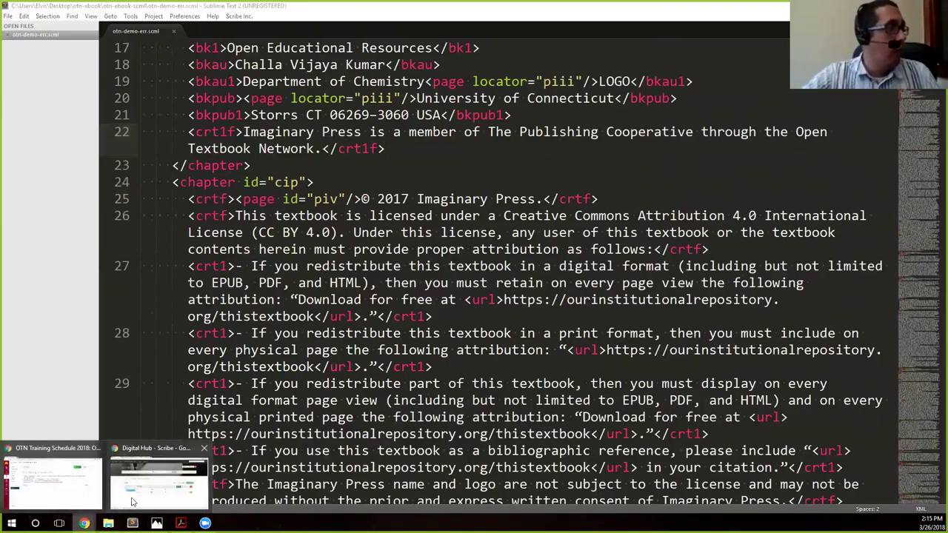
click(131, 503)
mouse_move(177, 57)
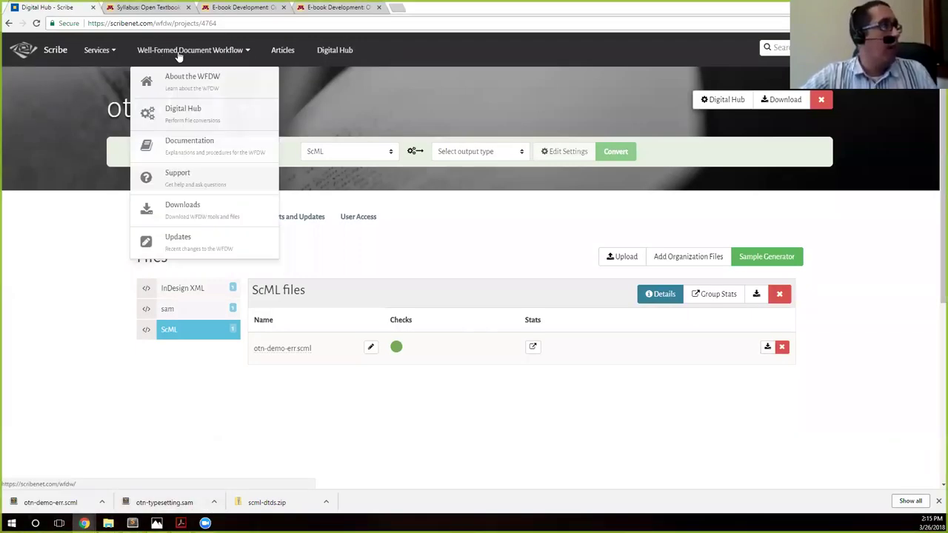
click(178, 112)
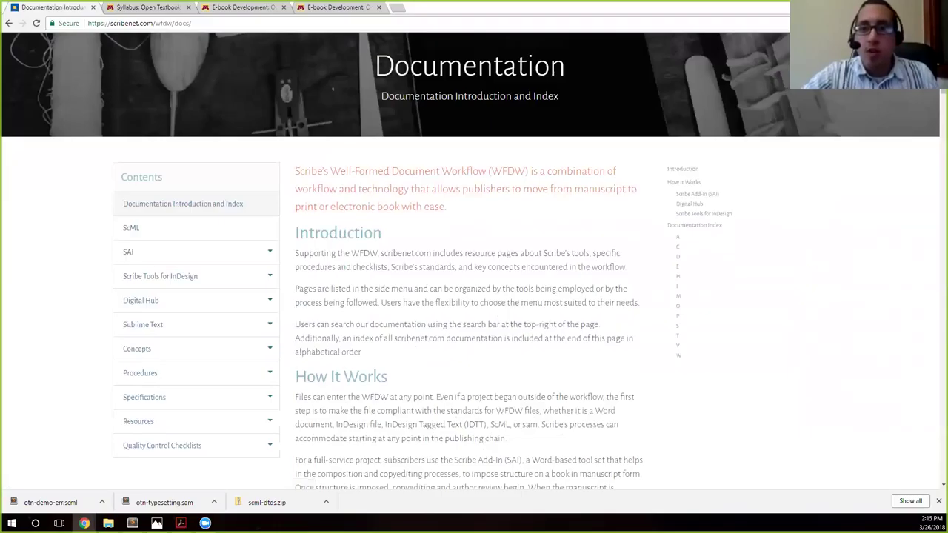
click(160, 449)
scroll(182, 364, down, 3)
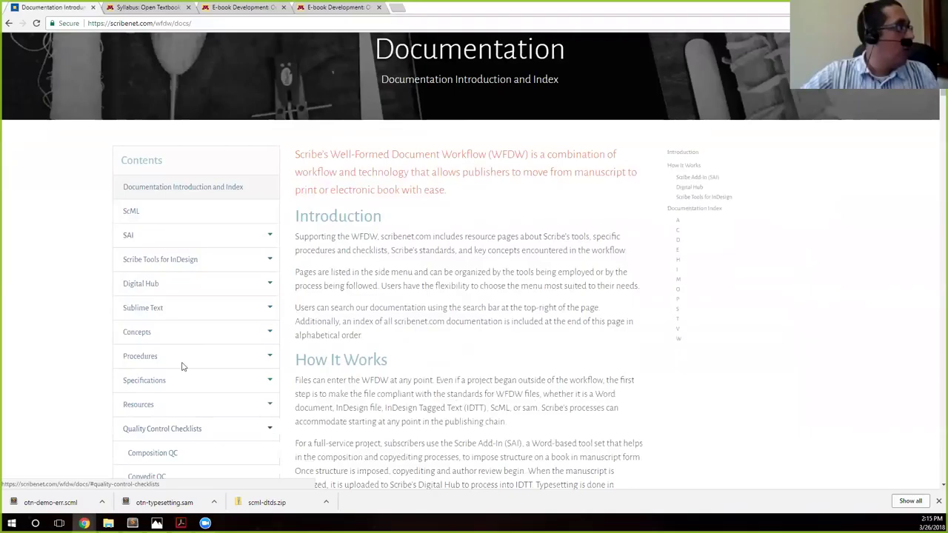
scroll(178, 409, down, 1)
click(141, 417)
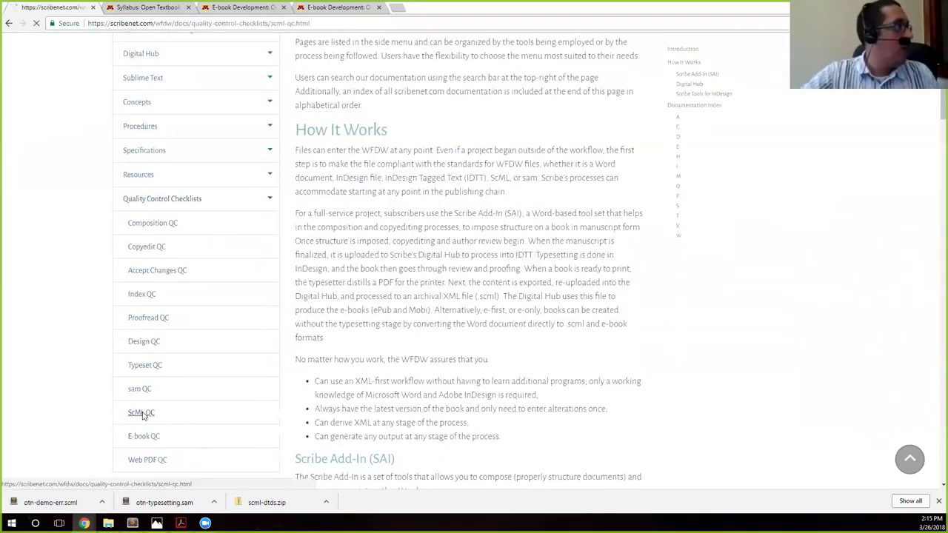
- Read the Metadata and Validation and Print Comparisons sections of the ScML QC checklist, including special characters and print-specific artifacts
scroll(459, 368, down, 3)
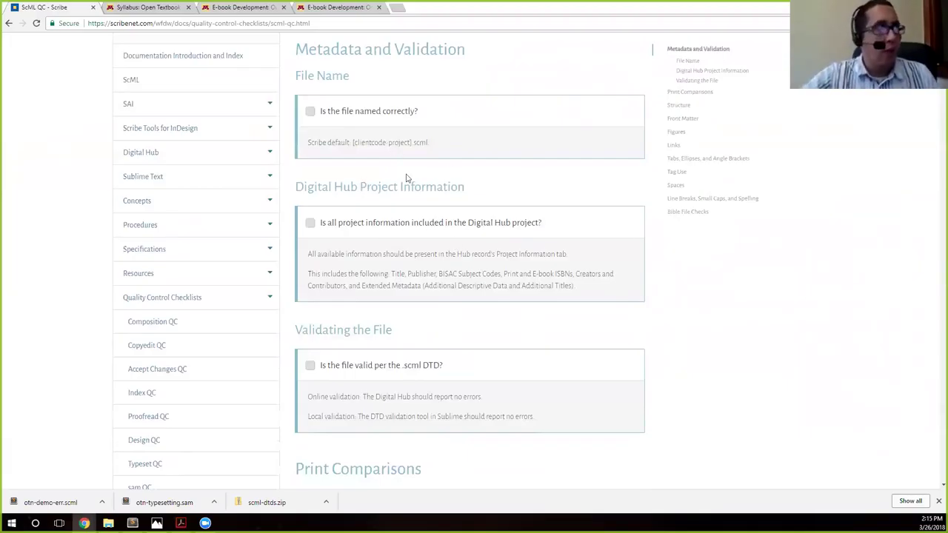
scroll(421, 250, down, 1)
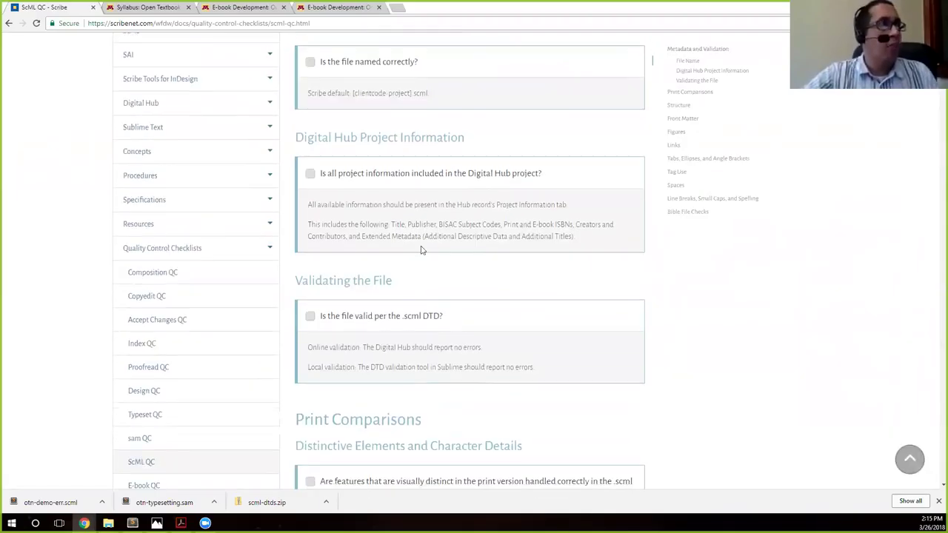
scroll(526, 315, down, 2)
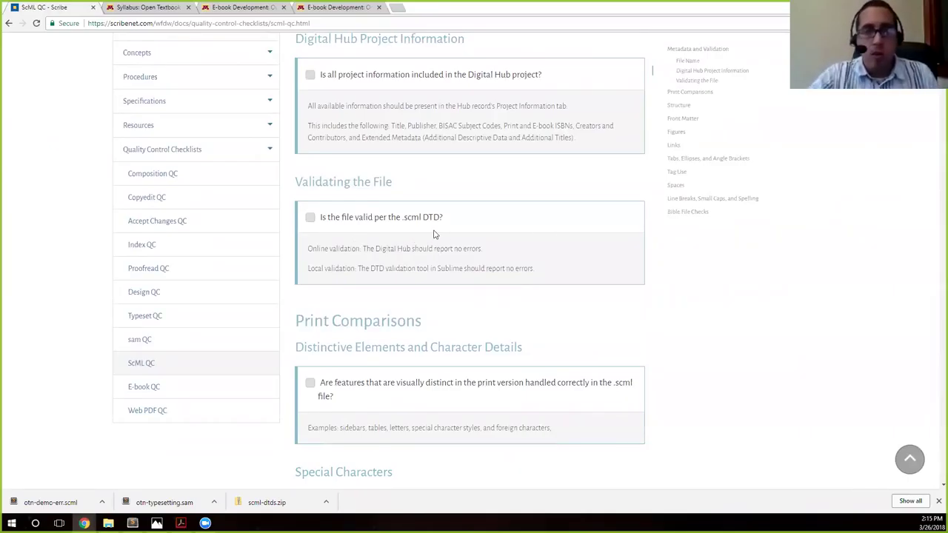
scroll(444, 235, down, 3)
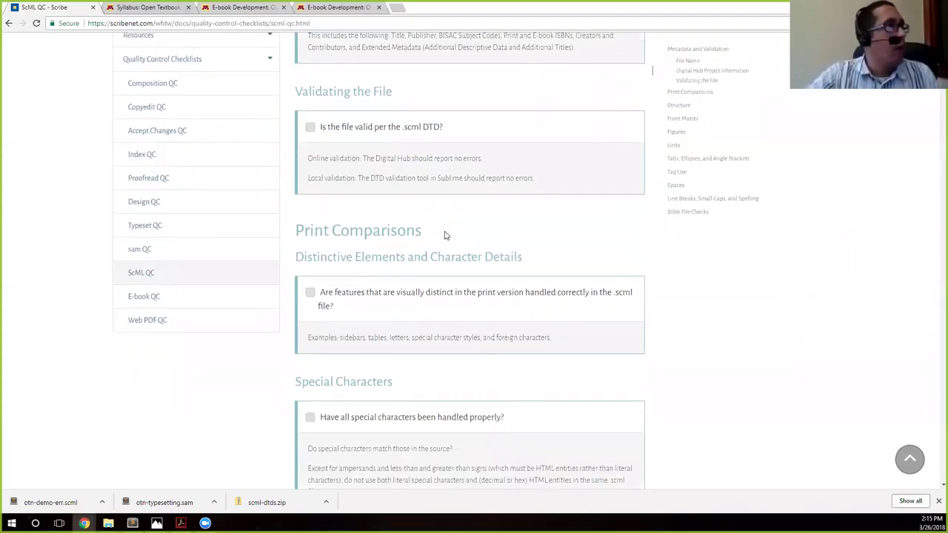
scroll(491, 279, down, 4)
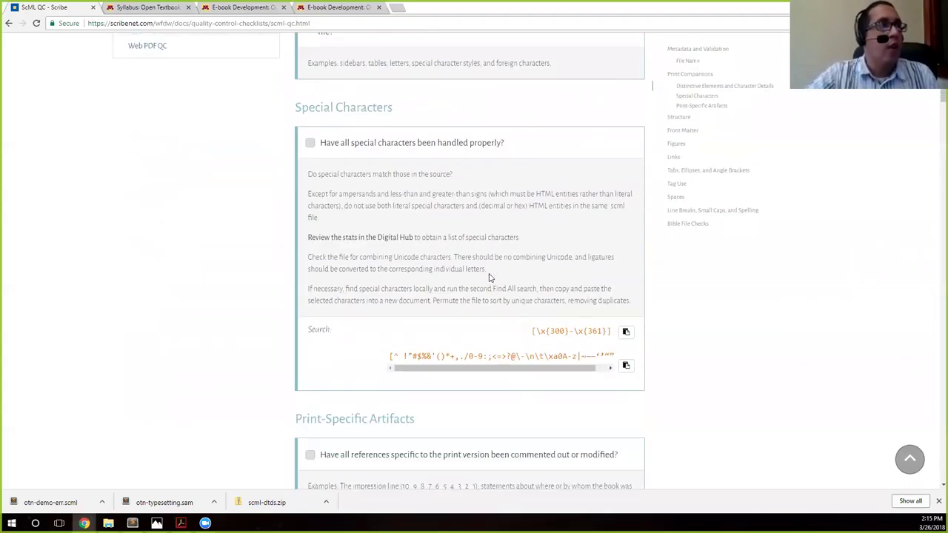
scroll(489, 278, down, 3)
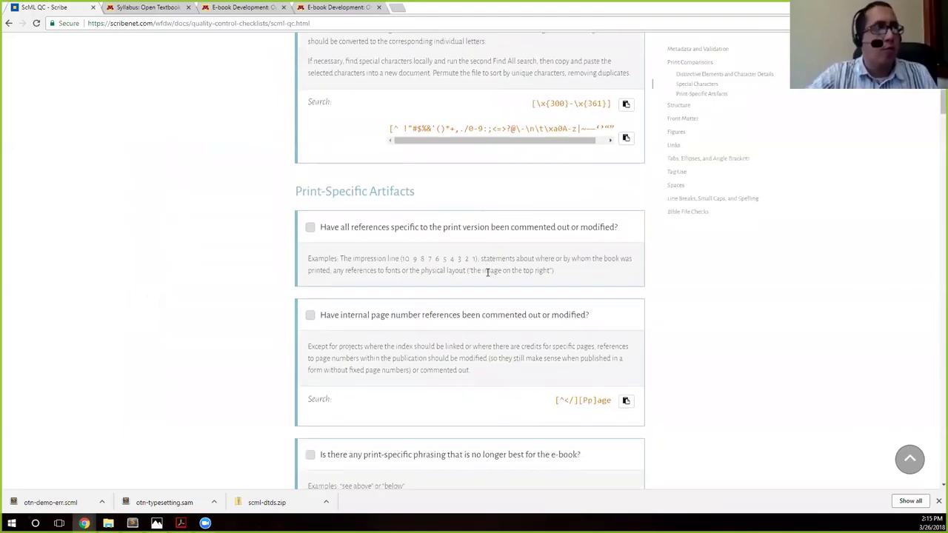
scroll(486, 273, down, 1)
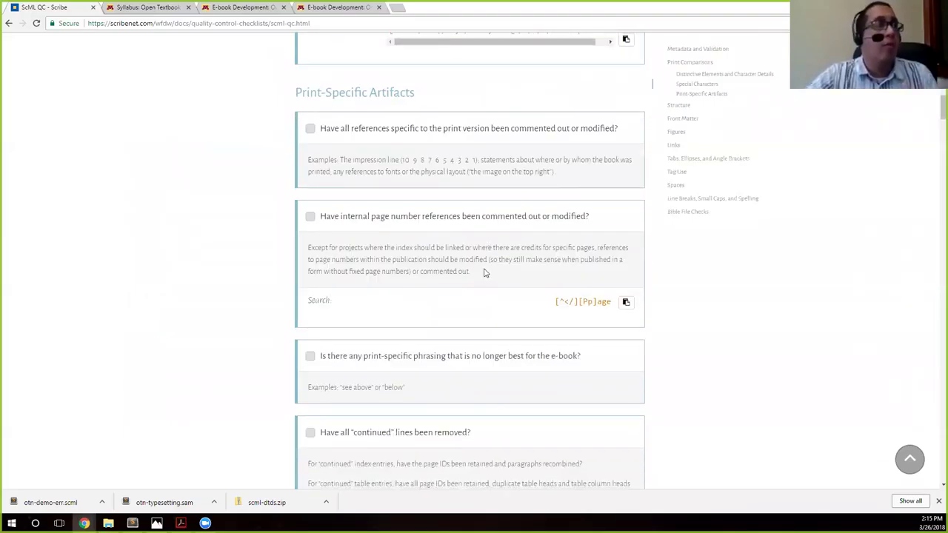
scroll(483, 272, down, 2)
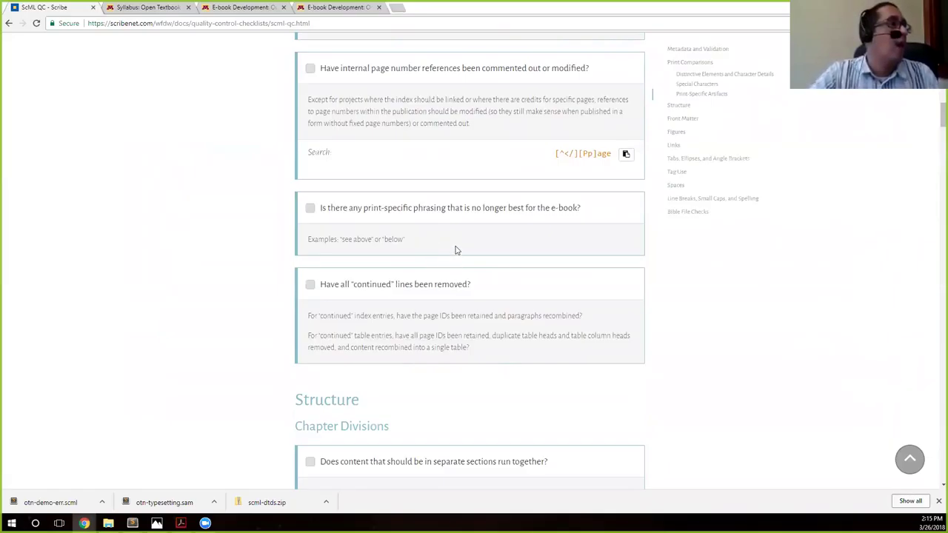
scroll(457, 248, down, 1)
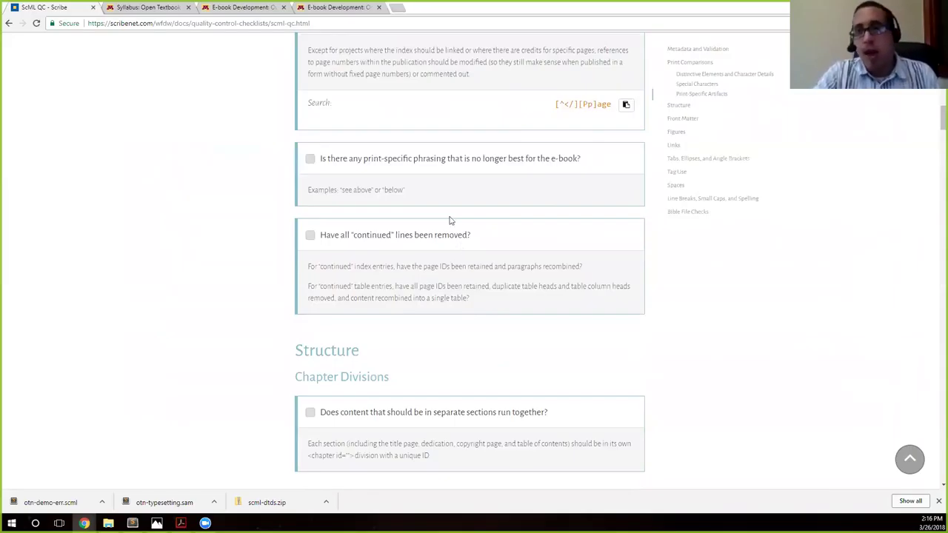
scroll(496, 204, down, 1)
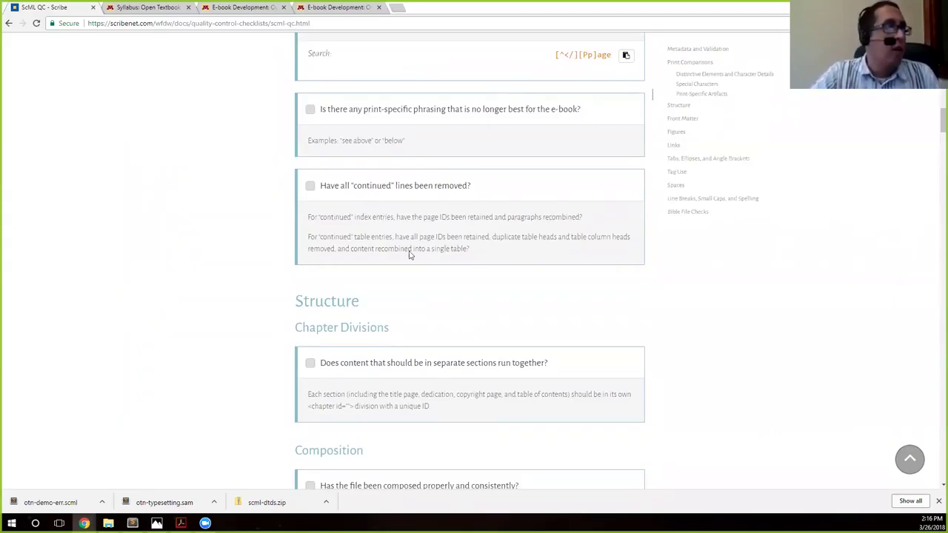
- Read the Structure, Front Matter and Figures checks of the ScML QC checklist, continuing to the footnote and endnote link checks
scroll(409, 254, down, 3)
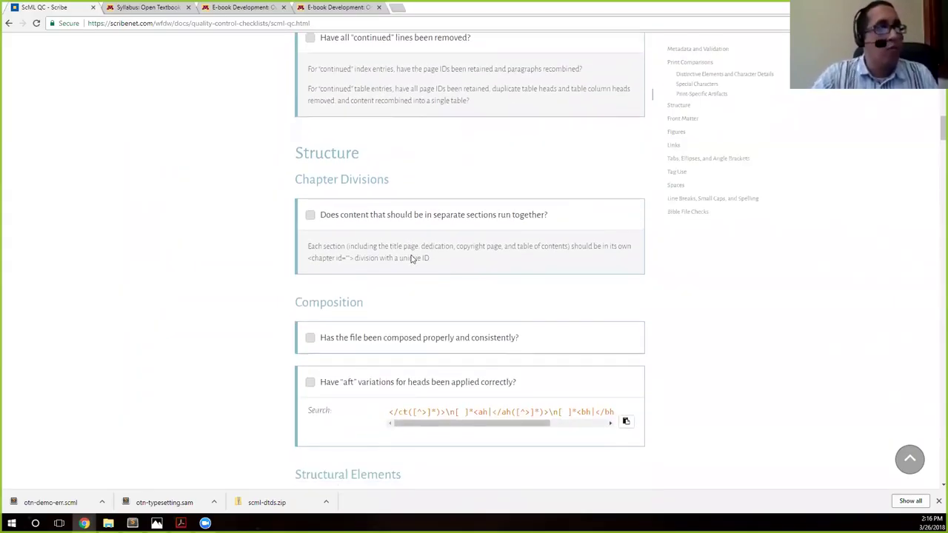
scroll(414, 263, down, 3)
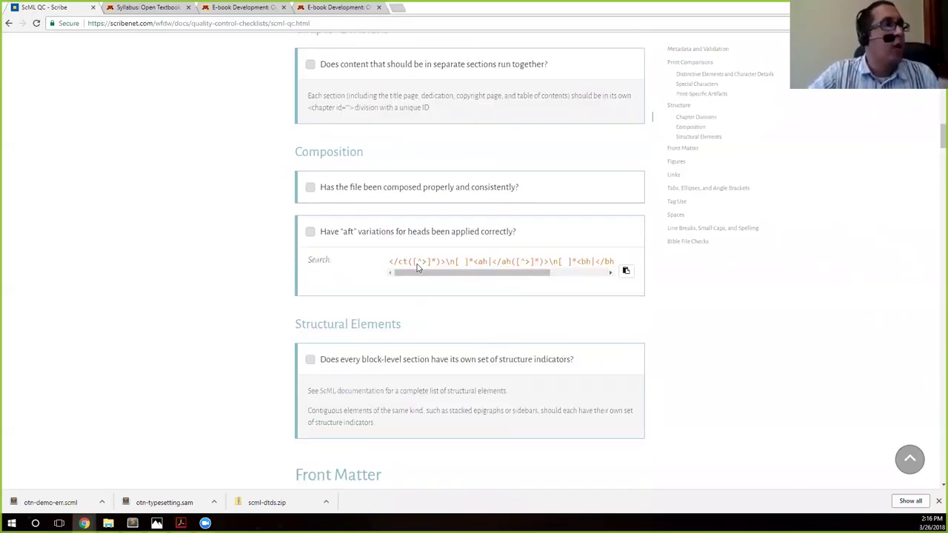
scroll(417, 268, down, 4)
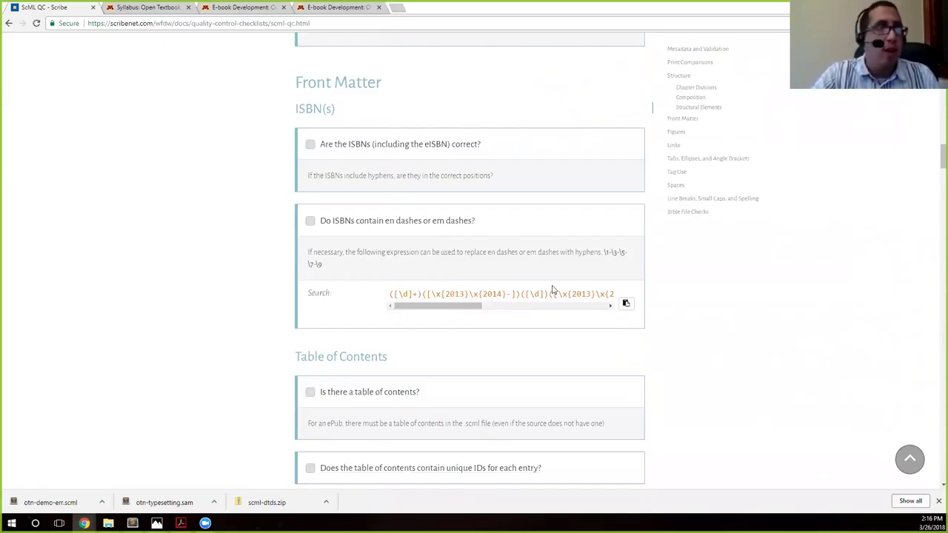
scroll(544, 289, down, 4)
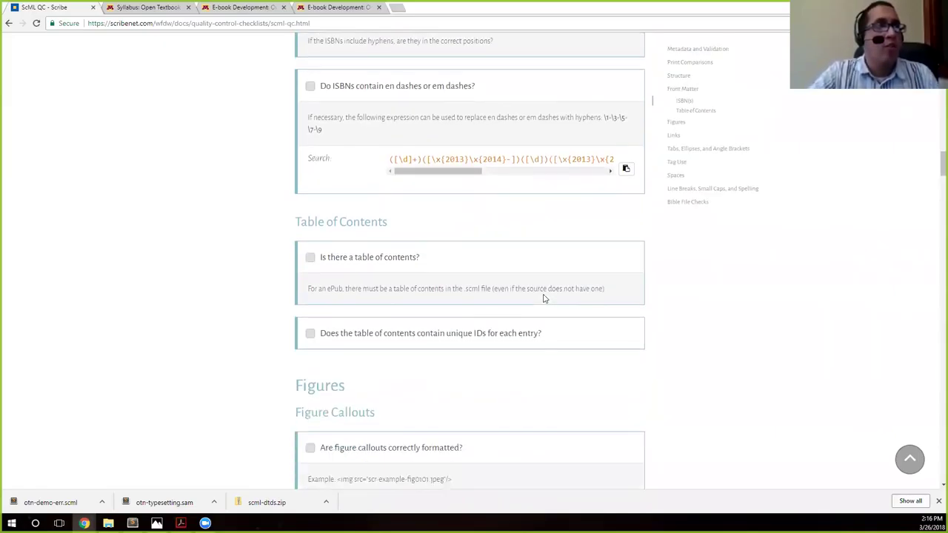
scroll(542, 299, down, 1)
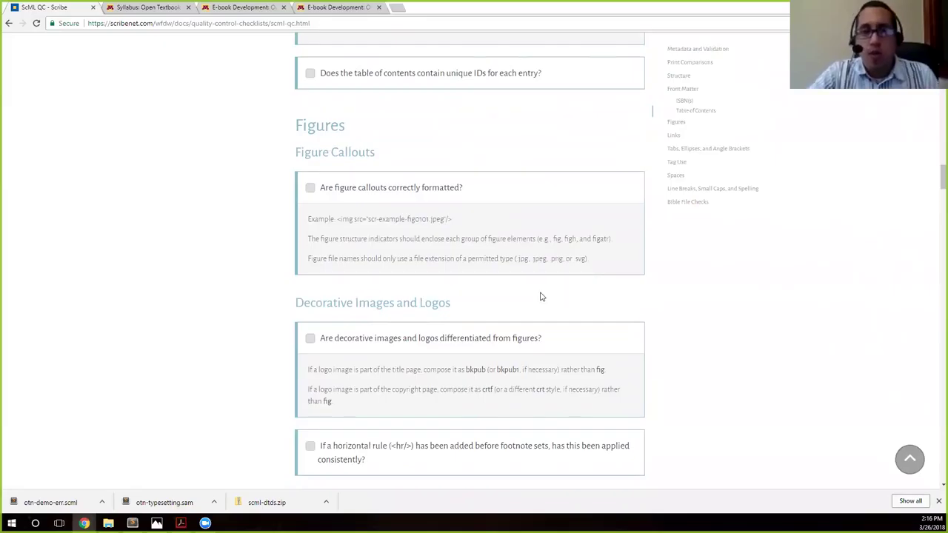
scroll(542, 298, down, 1)
scroll(545, 297, down, 1)
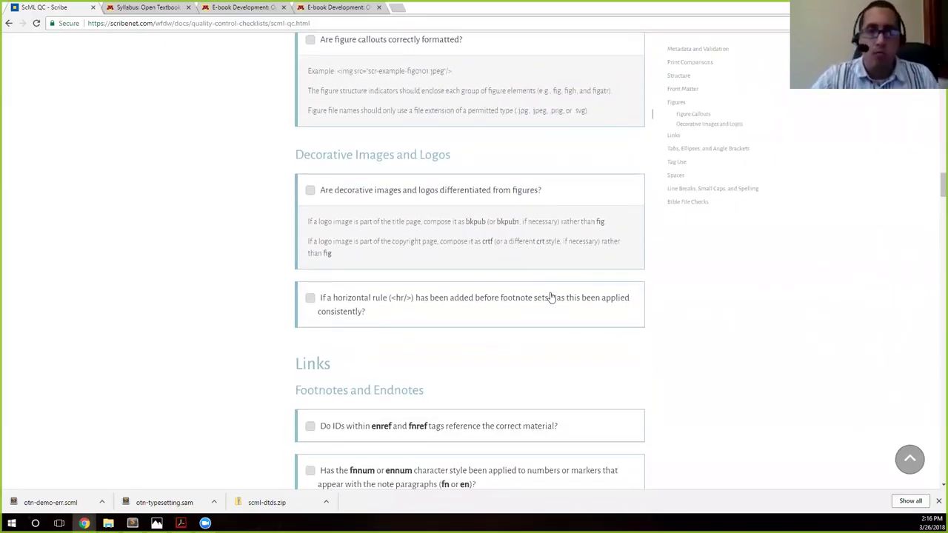
scroll(555, 298, down, 2)
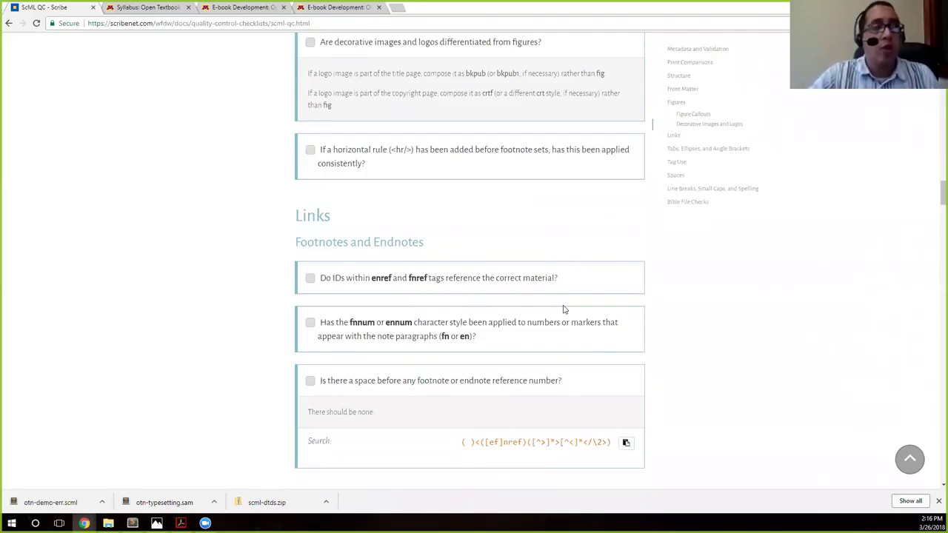
- Read the Links checks of the ScML QC checklist, covering footnotes and endnotes, internal references and URLs
scroll(563, 309, down, 1)
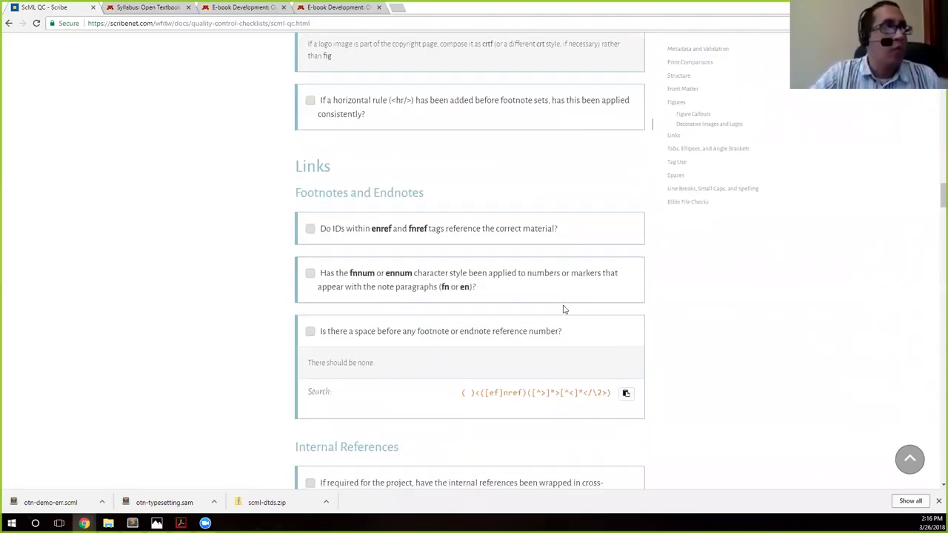
scroll(564, 309, down, 1)
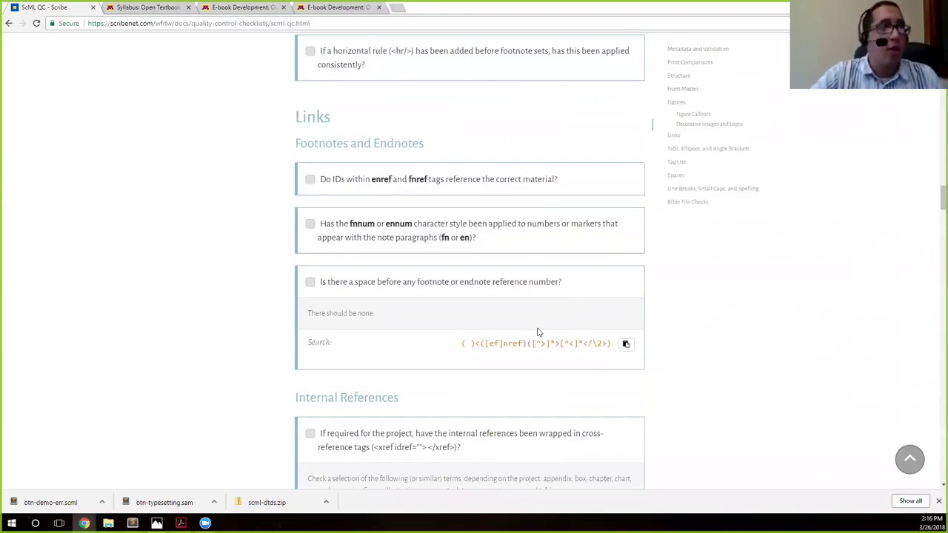
scroll(538, 333, down, 2)
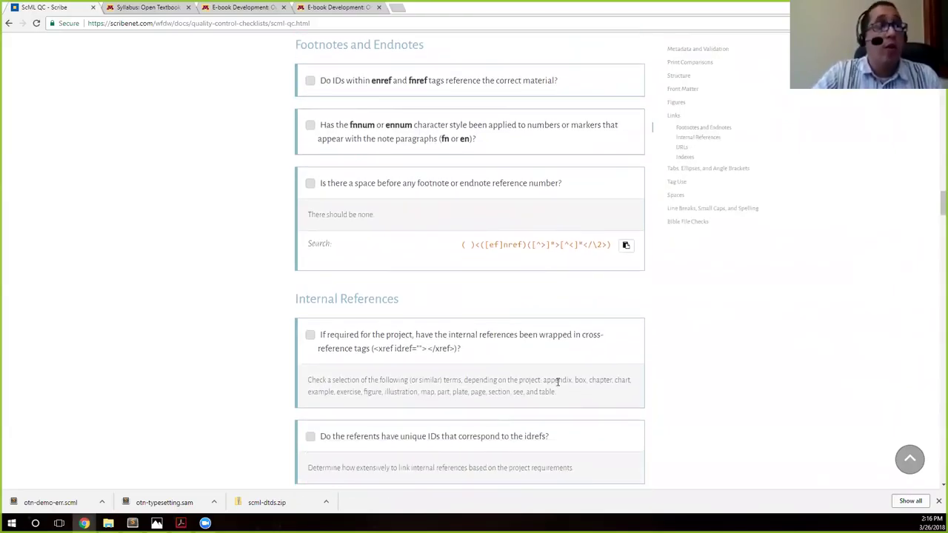
scroll(555, 382, down, 5)
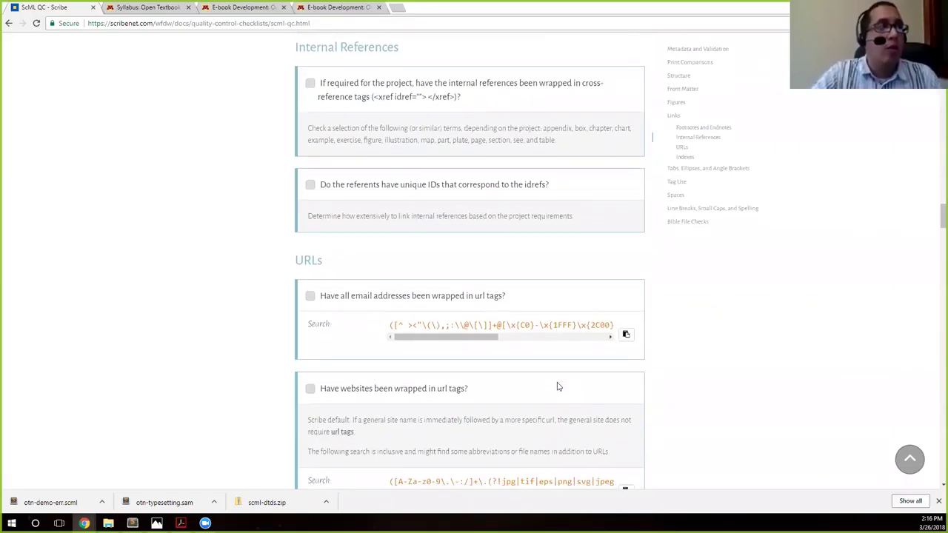
scroll(559, 386, down, 3)
scroll(559, 387, down, 1)
scroll(558, 387, down, 1)
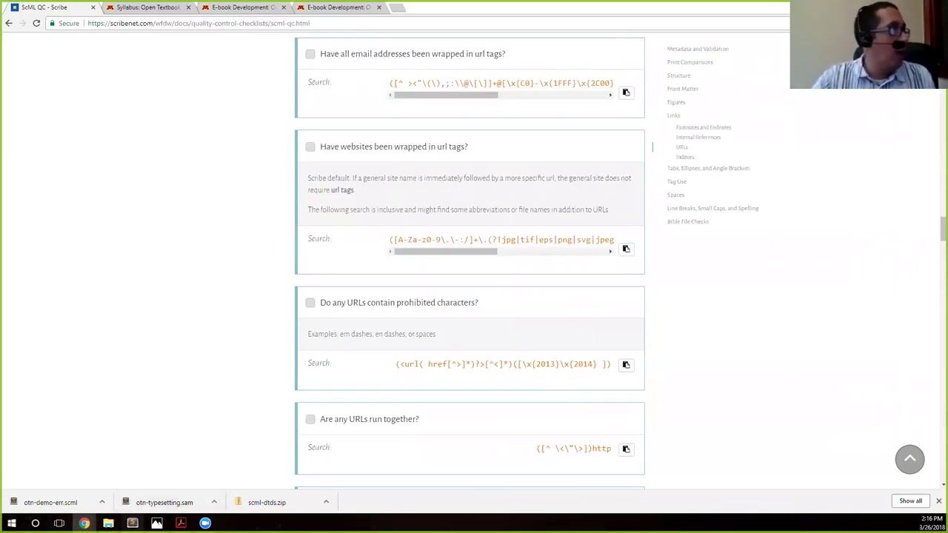
- Switch to otn-demo-err.scml in Sublime Text, clear the previous find and replace entries, and search for literal periods with \
mouse_move(132, 523)
click(259, 482)
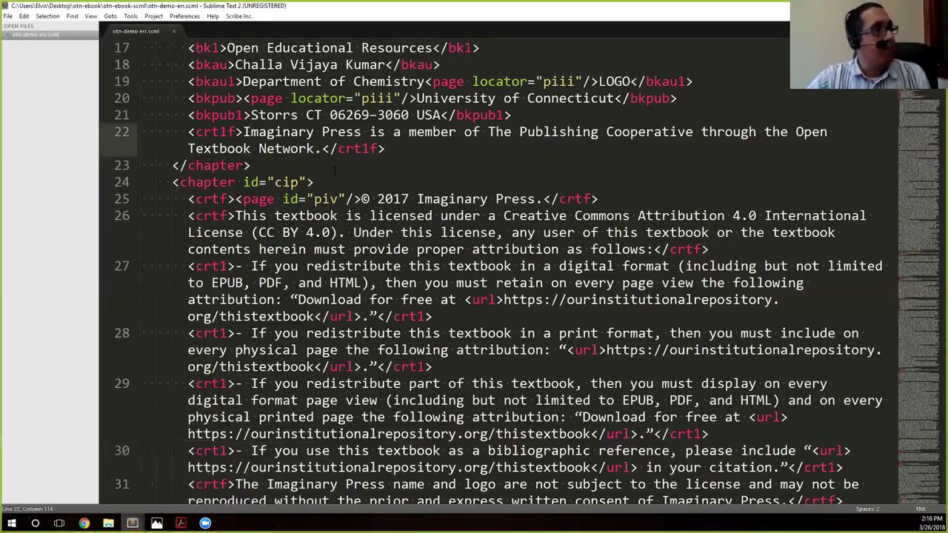
click(299, 234)
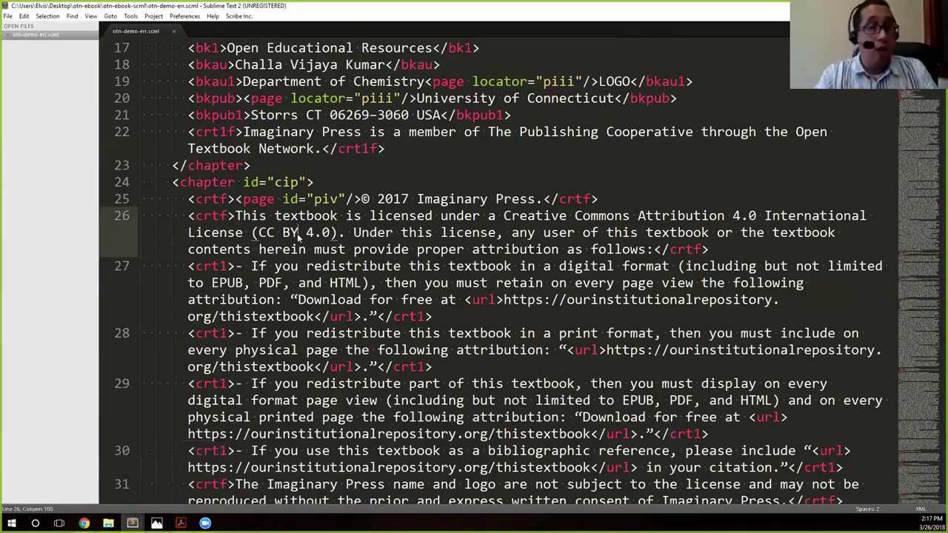
key(ctrl+h)
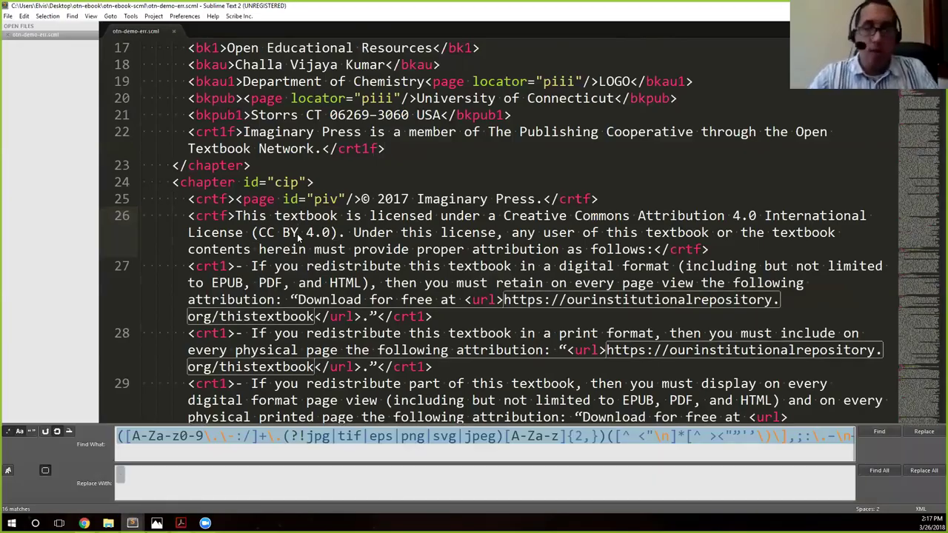
key(BackSpace)
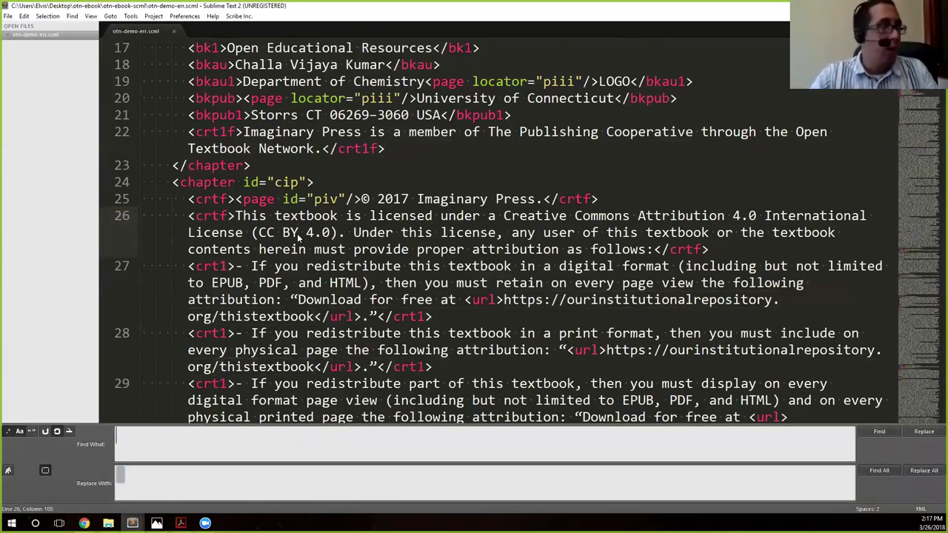
click(130, 480)
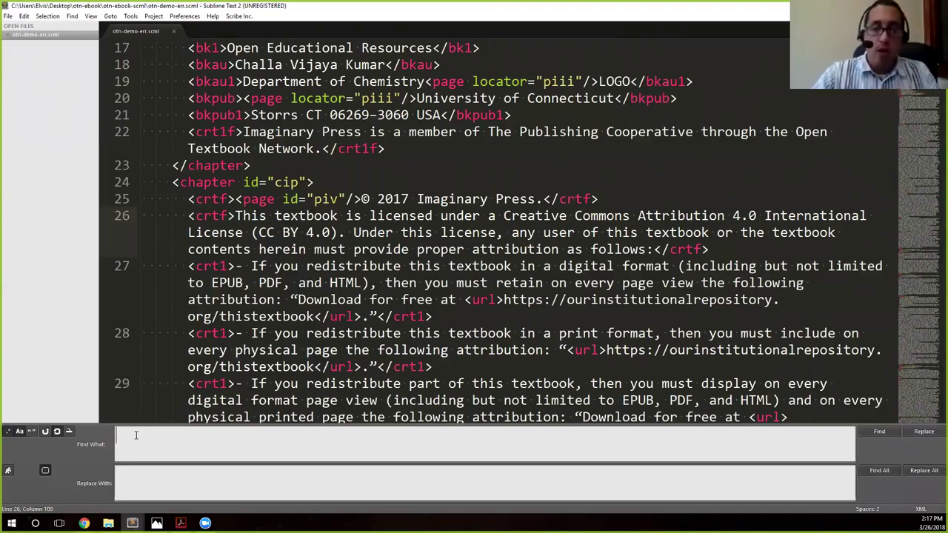
text(\.)
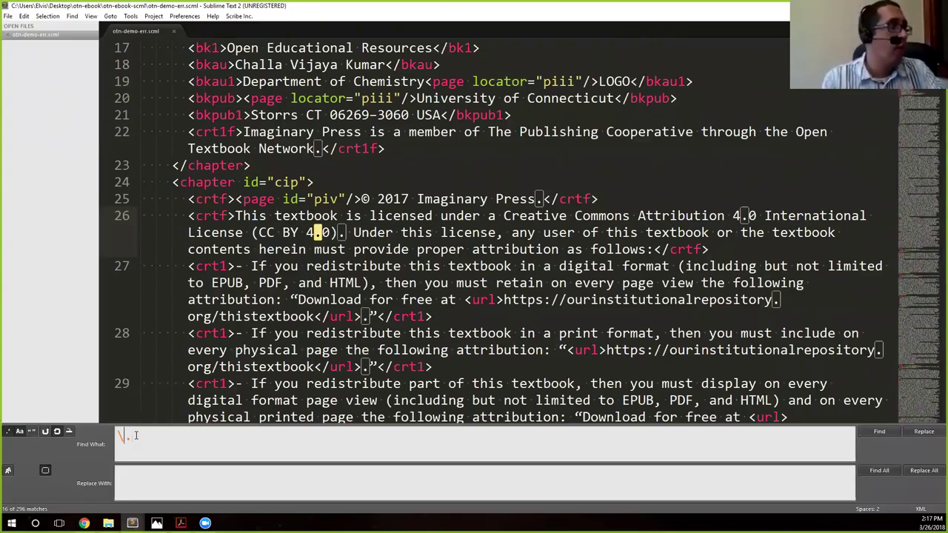
- Remove the backslash from the search pattern and step through successive matches of the unescaped period wildcard in the copyright paragraph
key(BackSpace)
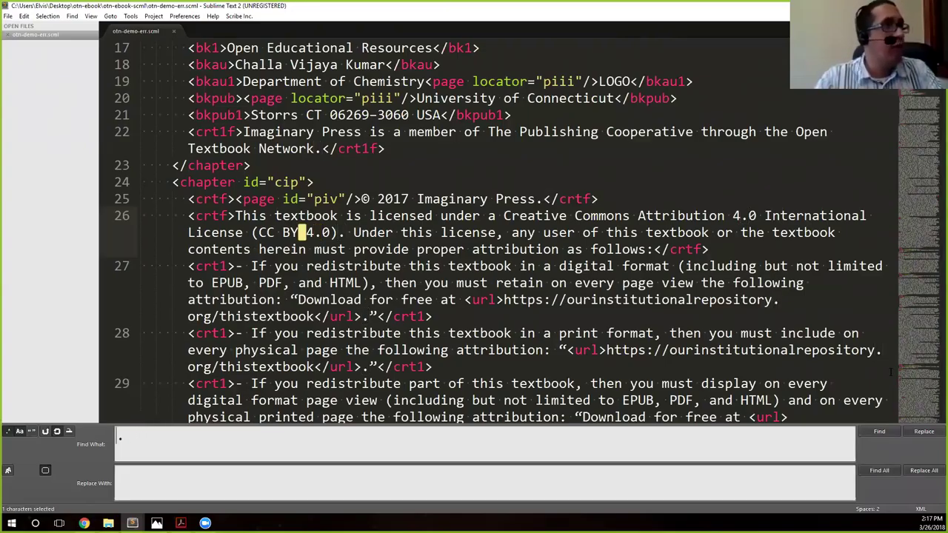
click(892, 433)
click(893, 433)
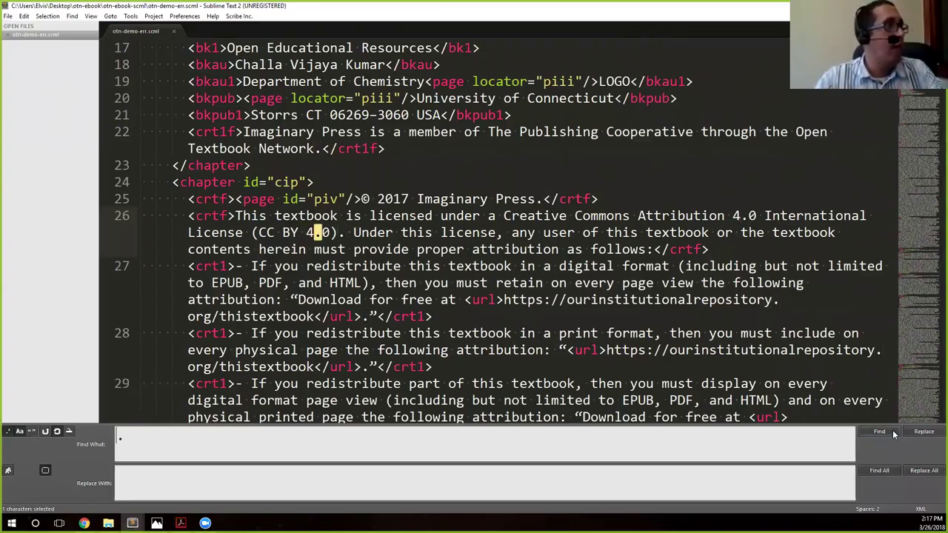
click(893, 433)
key(Right)
key(Right)
key(Right)
key(Right)
key(Right)
key(Right)
key(Right)
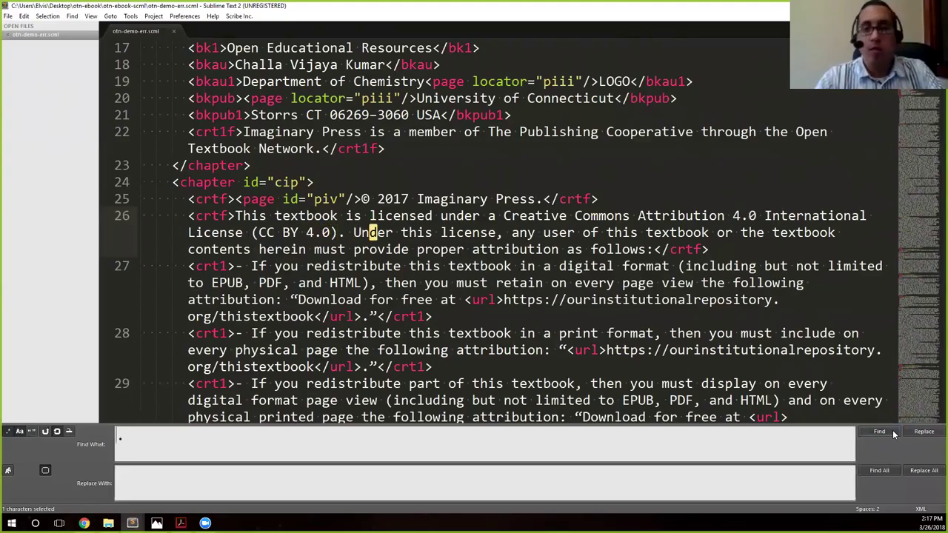
key(Right)
key(Right)
key(Right)
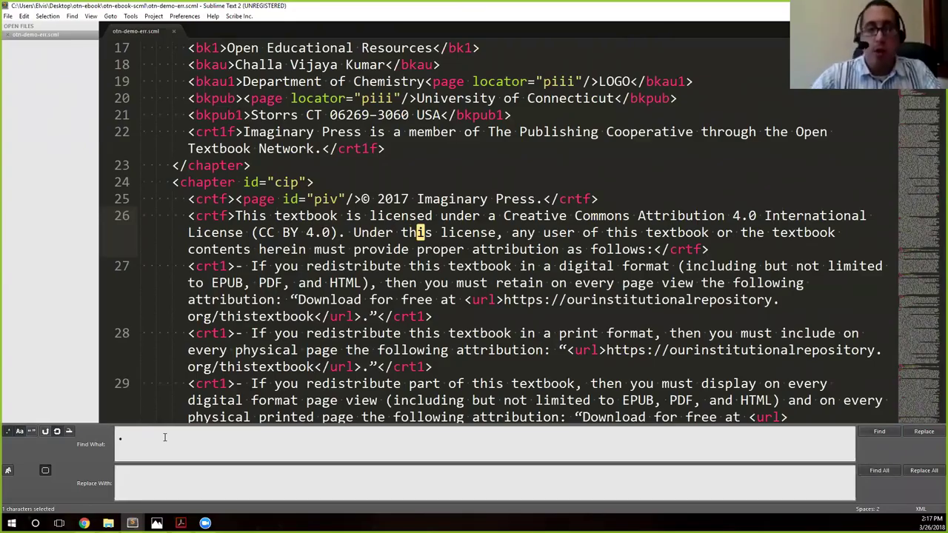
- Set the search pattern to \.png and the replacement text to .jpg
text(\)
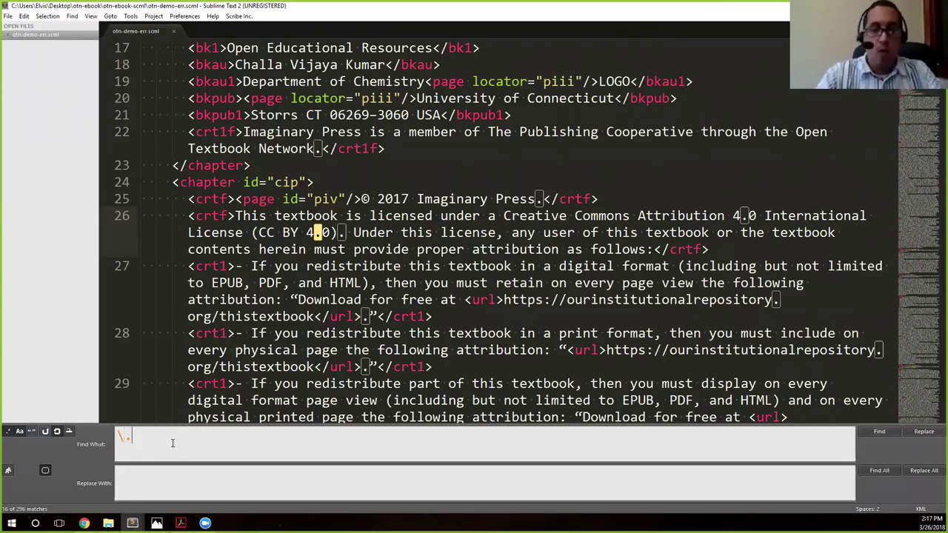
text(png)
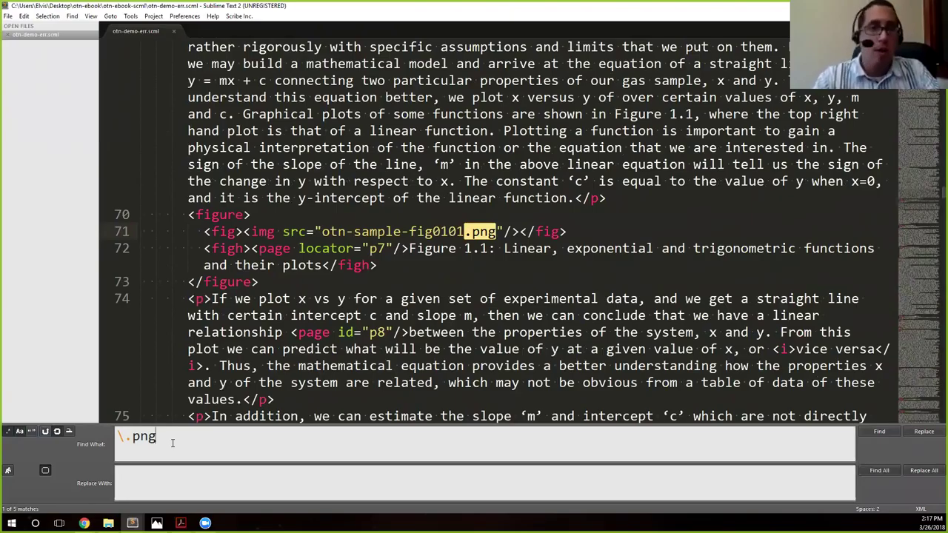
click(150, 487)
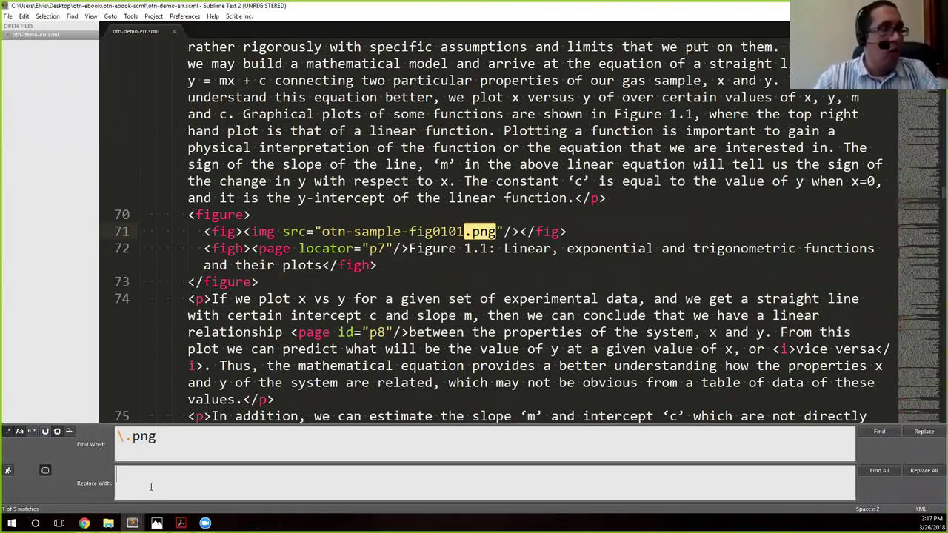
text(.)
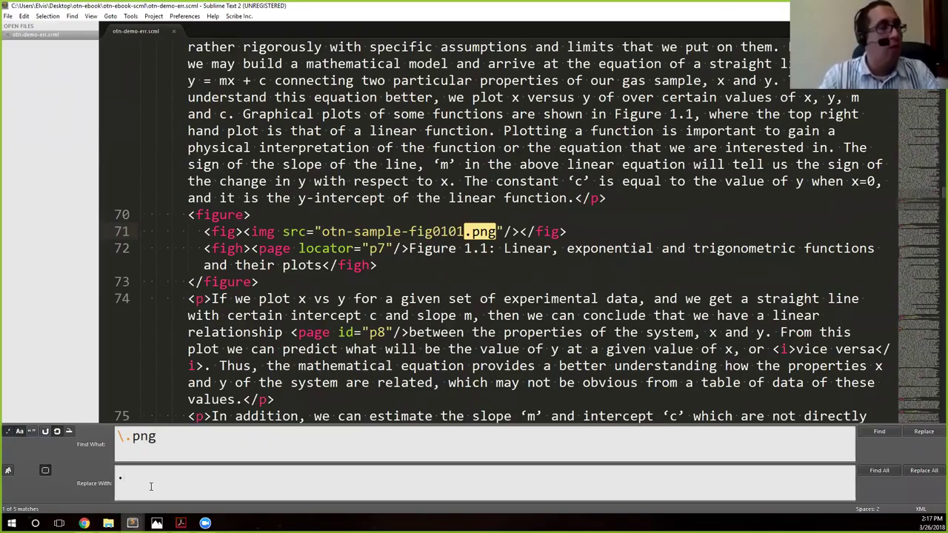
text(jpg)
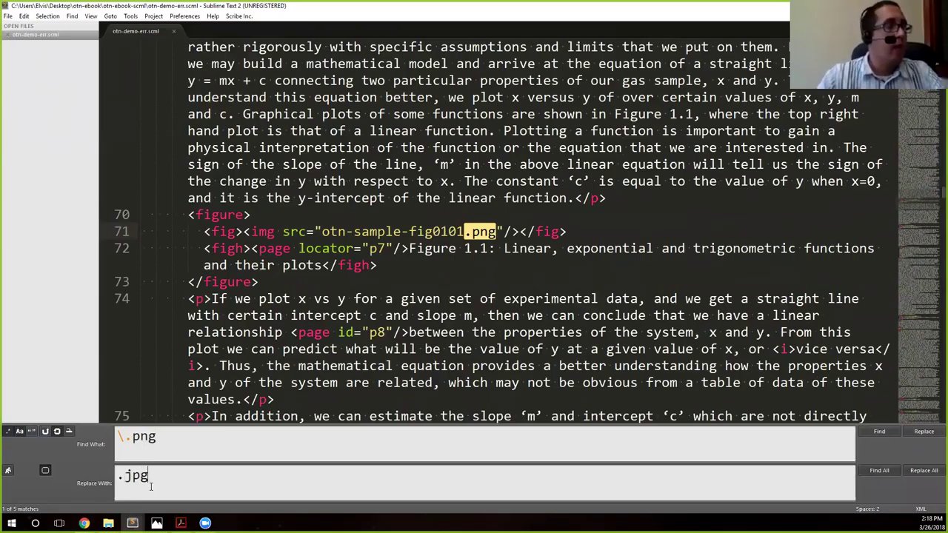
click(163, 445)
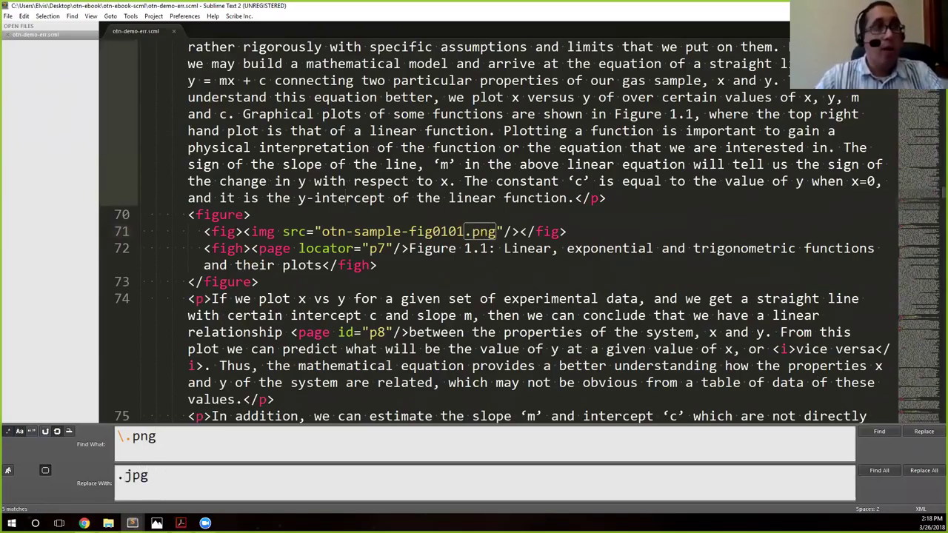
- Replace only the first match, in the Figure 1.1 image reference, and go back to check its extension
click(876, 433)
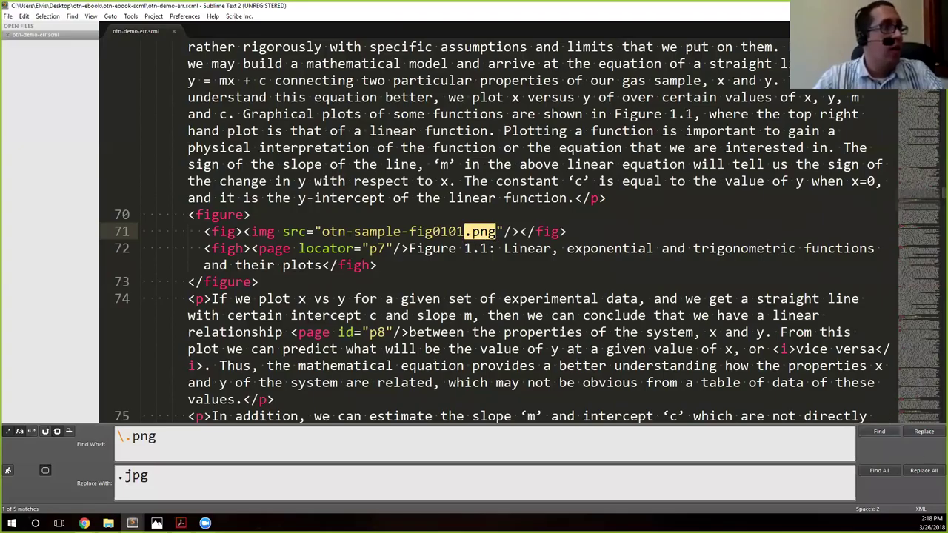
click(924, 432)
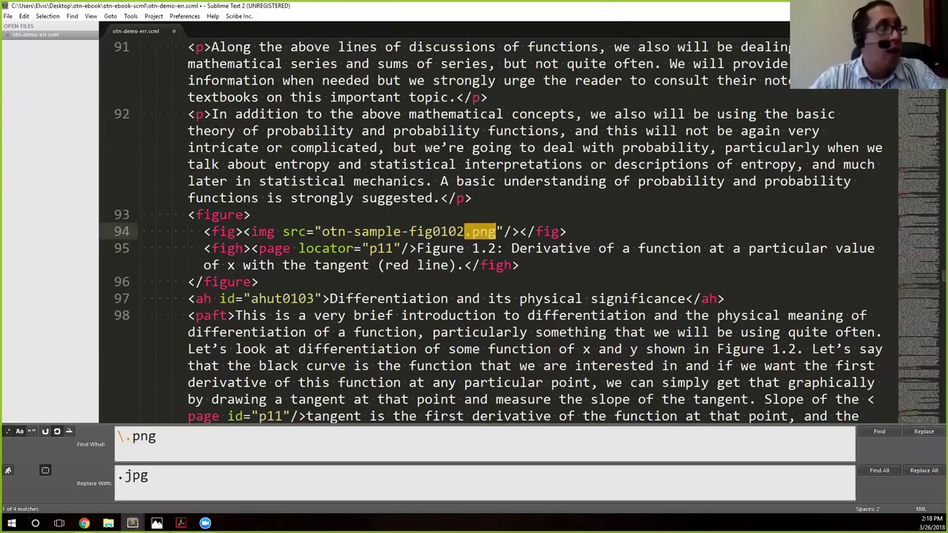
scroll(519, 230, up, 15)
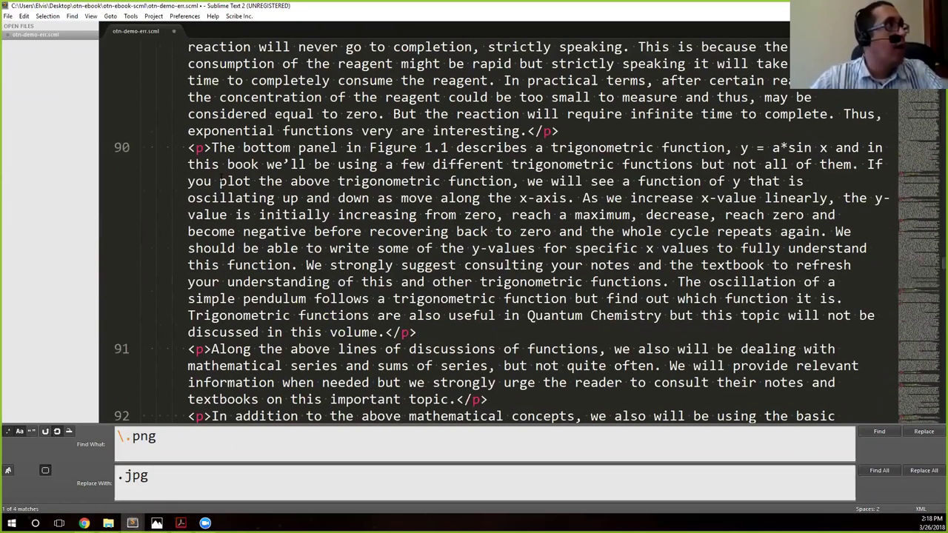
scroll(518, 230, up, 5)
drag(464, 215, 495, 215)
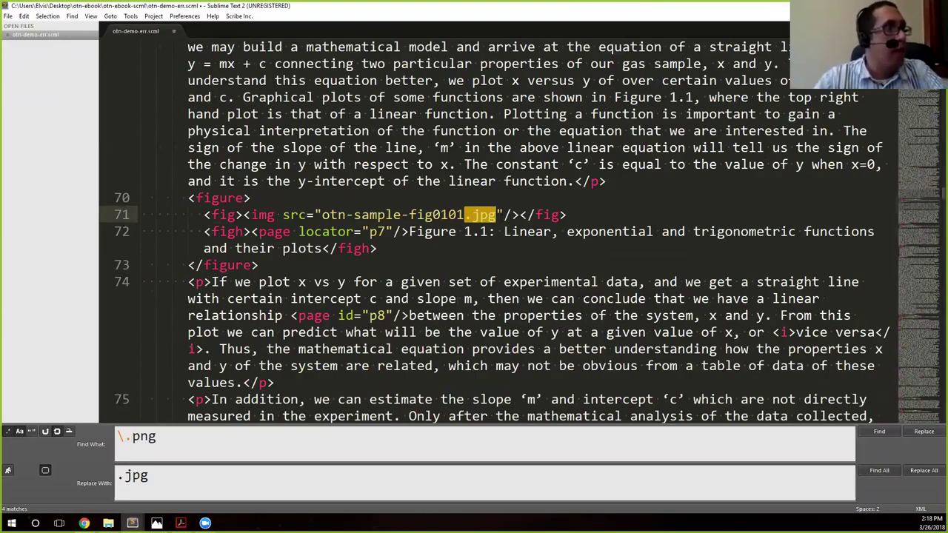
- Replace all remaining .png extensions with .jpg, checking the Figure 1.2 image reference, and save the file
click(924, 470)
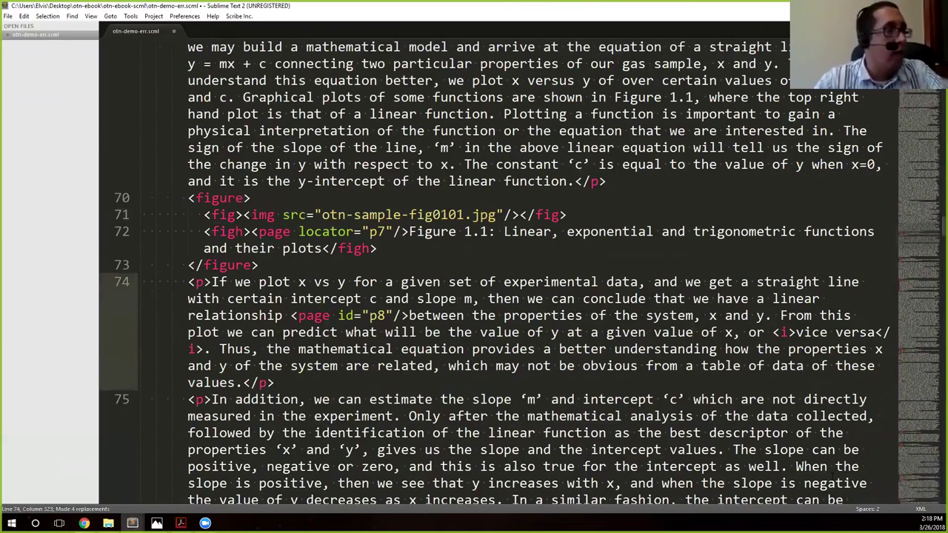
click(583, 349)
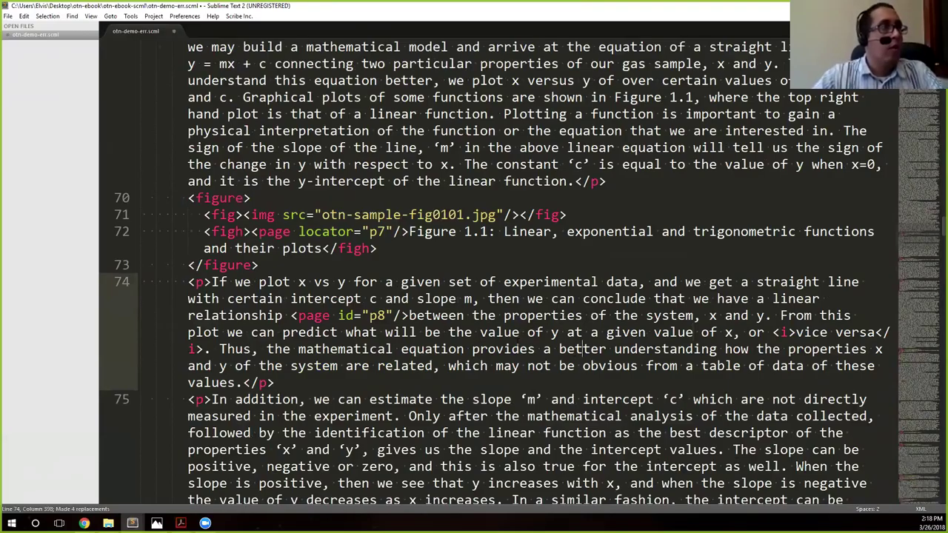
scroll(548, 345, down, 7)
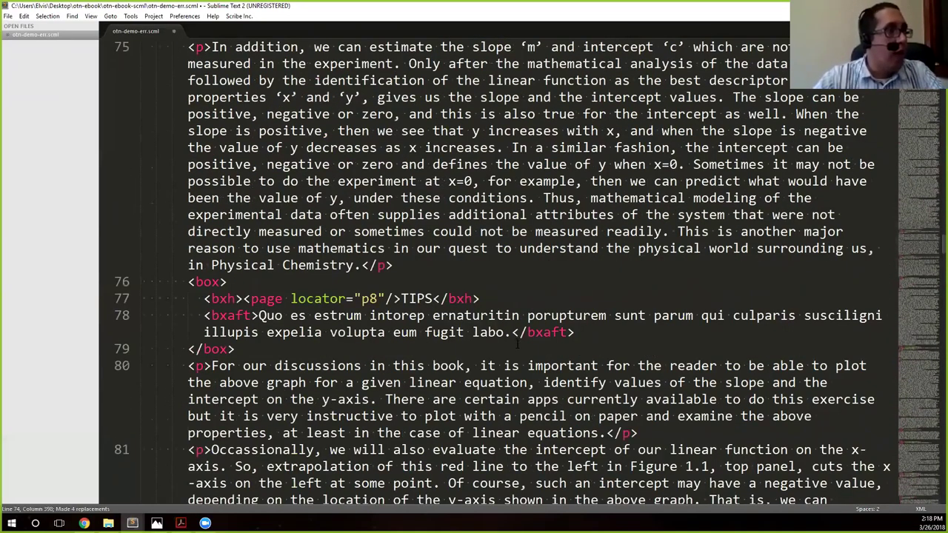
scroll(519, 296, down, 15)
scroll(519, 296, down, 6)
click(465, 181)
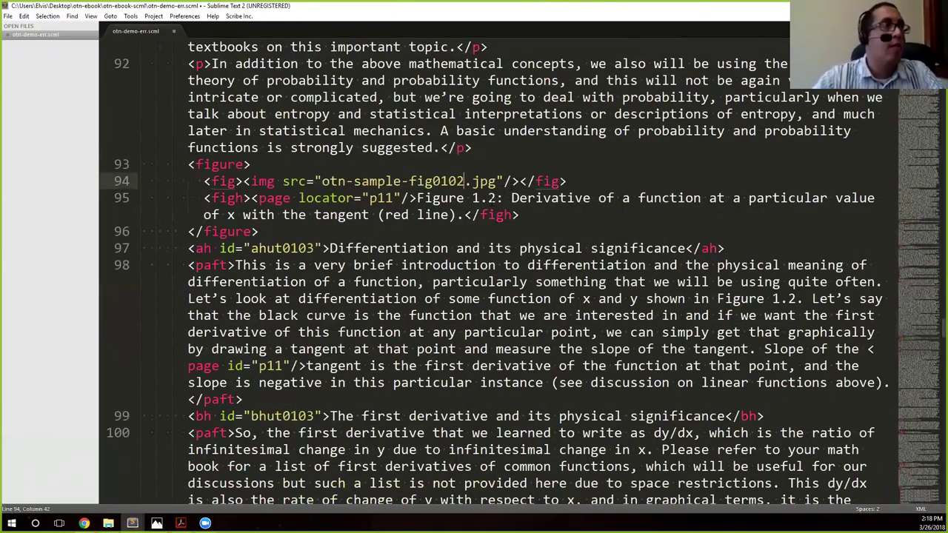
click(488, 198)
key(ctrl+s)
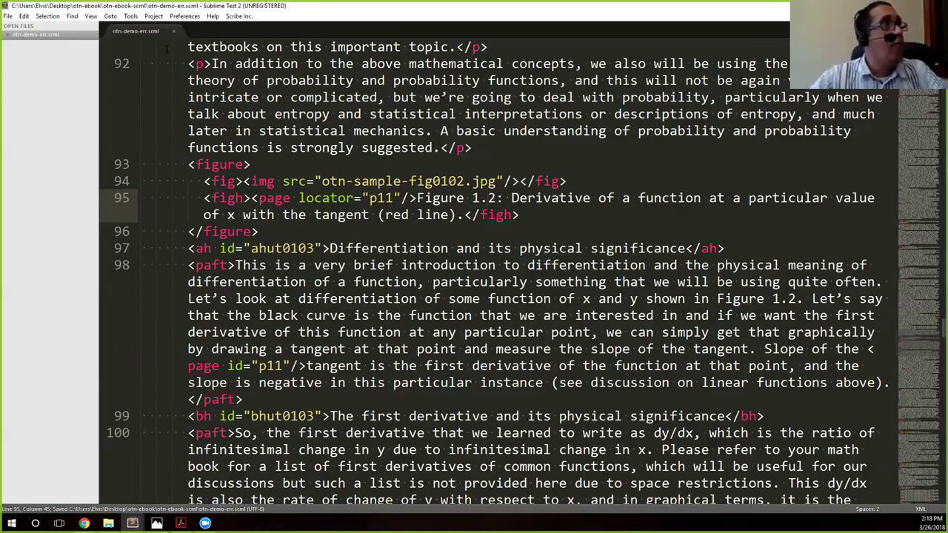
- Run Scribe's XML Well-Formed Check on the saved file
key(Up)
key(Up)
key(Up)
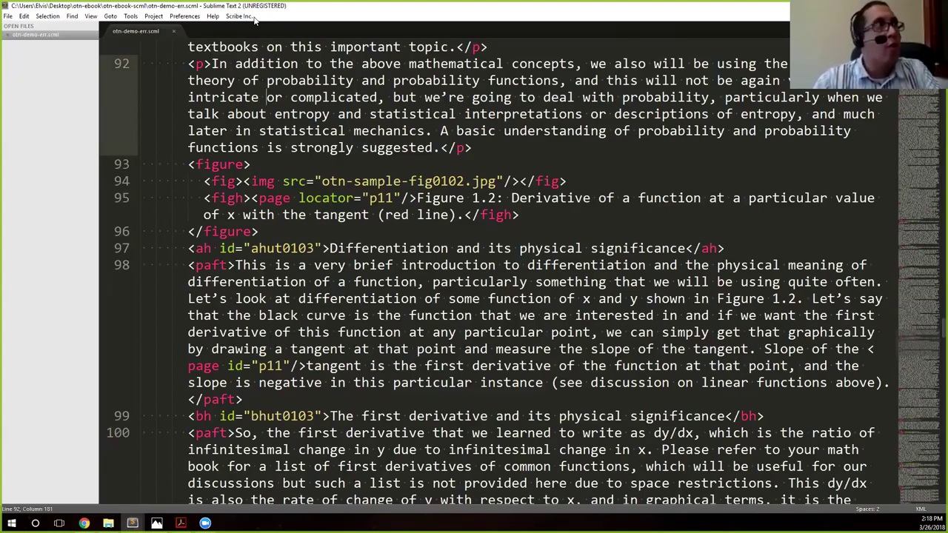
click(239, 16)
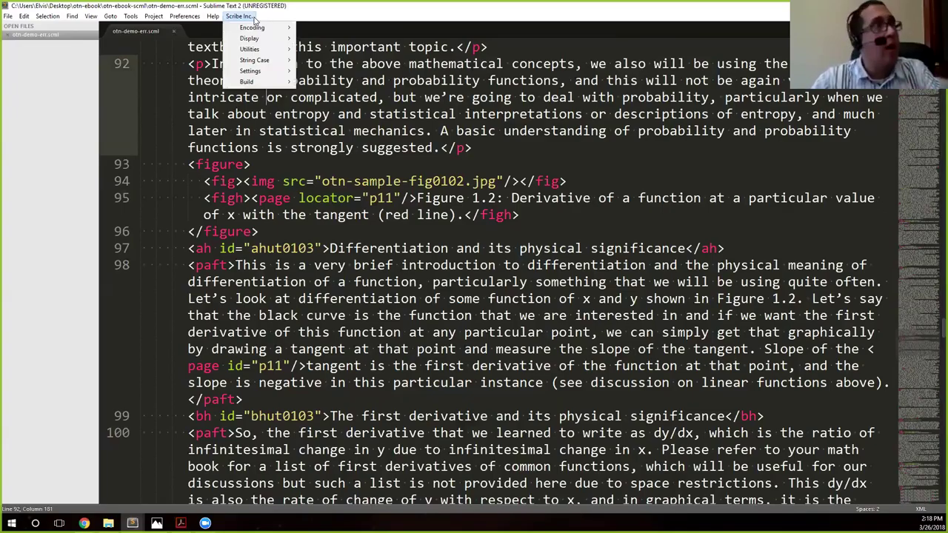
mouse_move(253, 82)
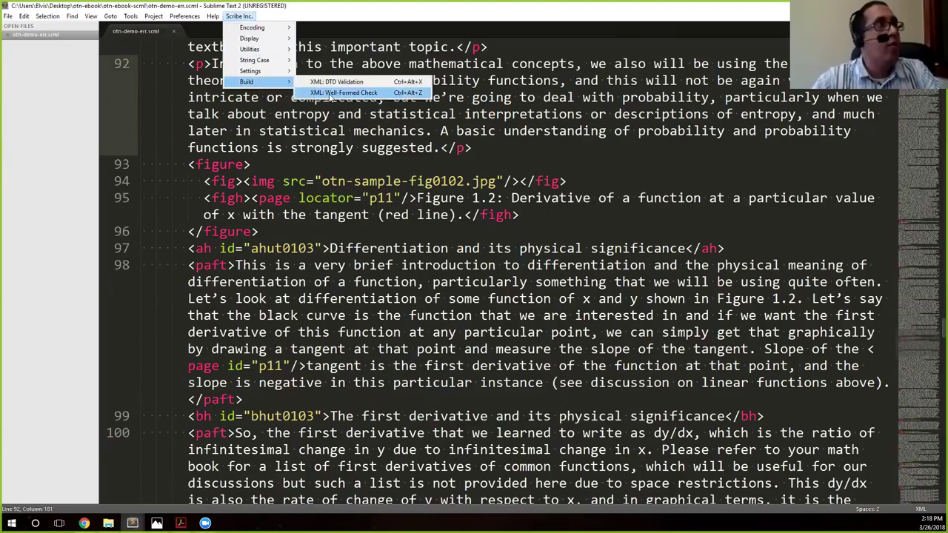
click(332, 93)
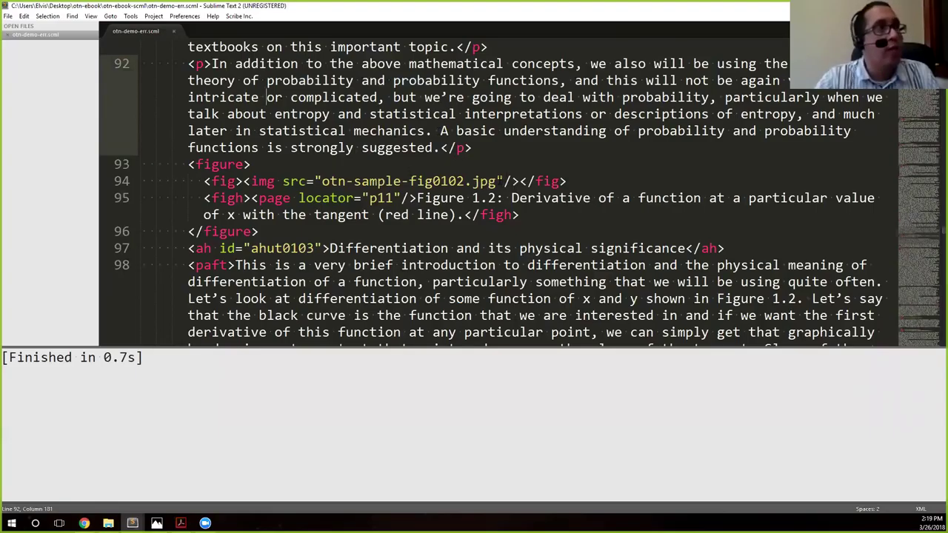
- Check the closing quotation mark in the Figure 1.2 image reference, close the well-formedness output and save the file
drag(496, 181, 504, 181)
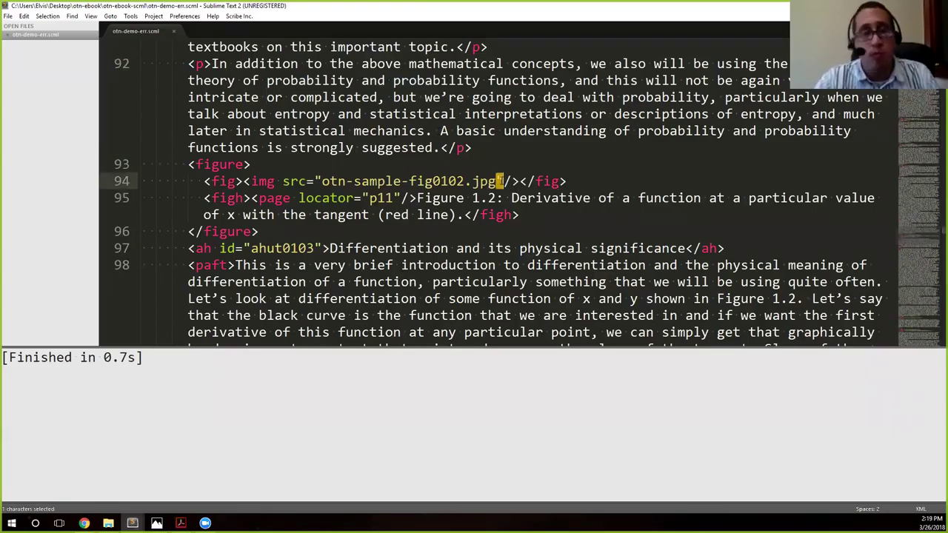
click(259, 231)
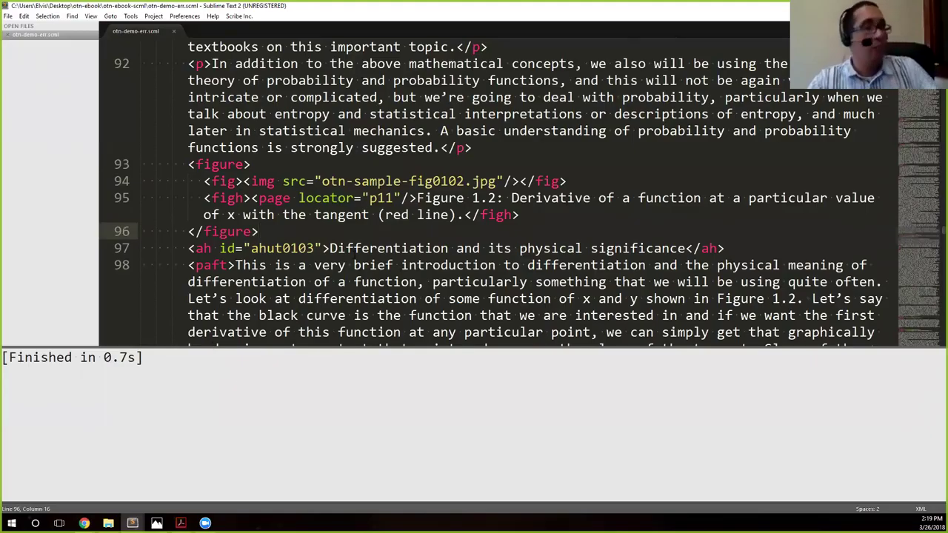
key(Escape)
click(400, 215)
key(ctrl+s)
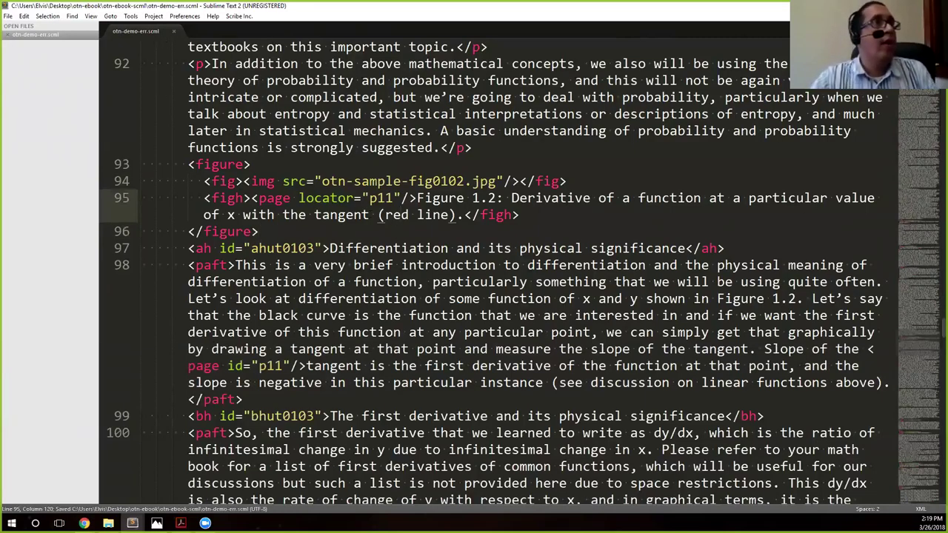
- Switch to File Explorer and look at the saved otn-demo-err.scml in the otn-ebook-scml folder
click(84, 523)
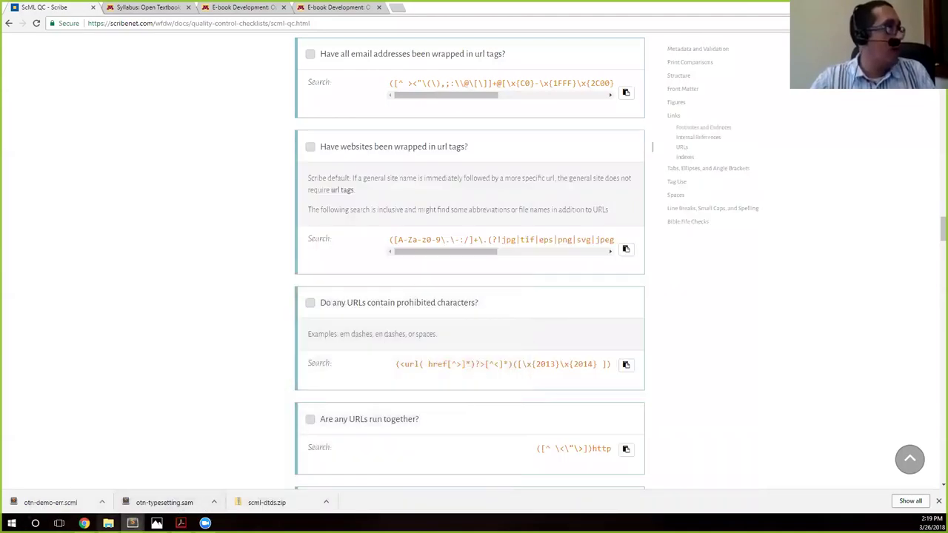
mouse_move(108, 523)
click(52, 496)
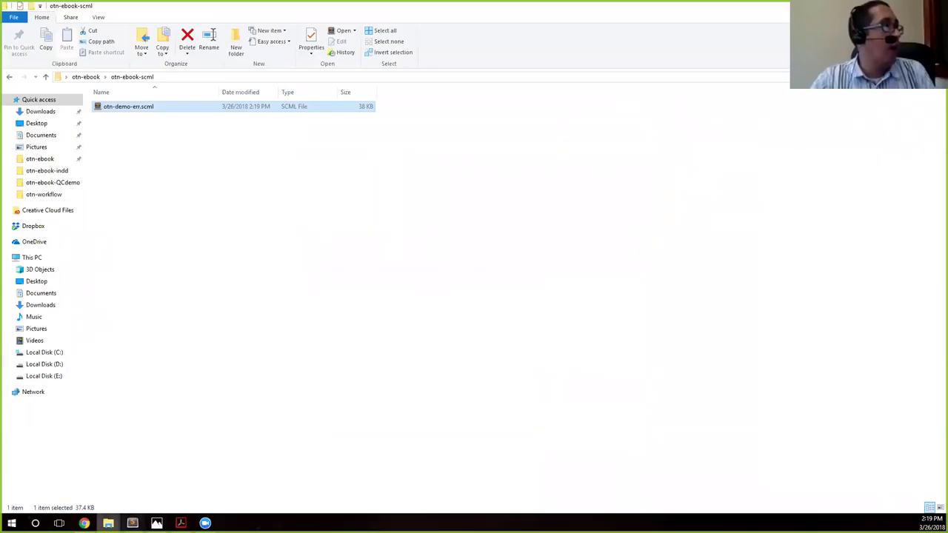
- Switch to the Chrome window with the ScML QC page and open the otn-demo-err project in Scribe's Digital Hub
click(84, 524)
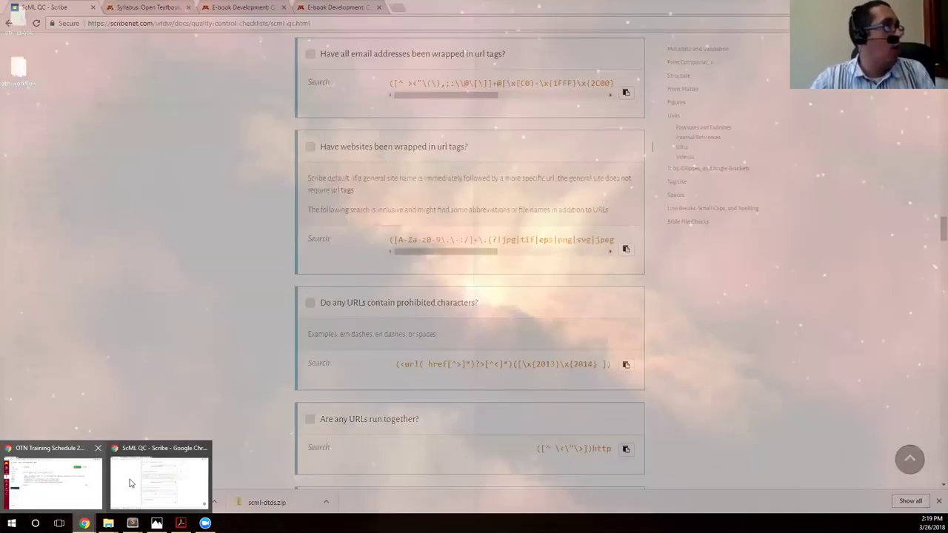
click(130, 482)
scroll(232, 163, up, 10)
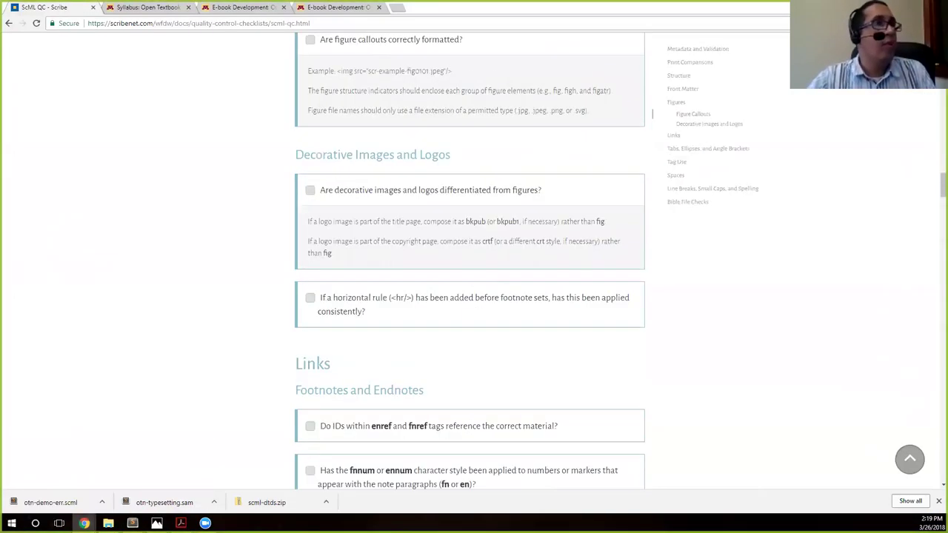
scroll(475, 259, up, 15)
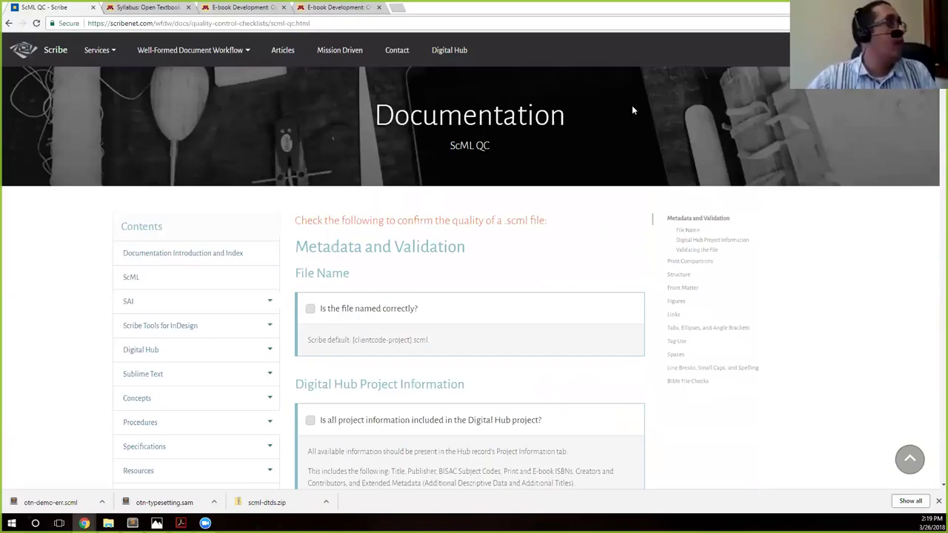
click(453, 50)
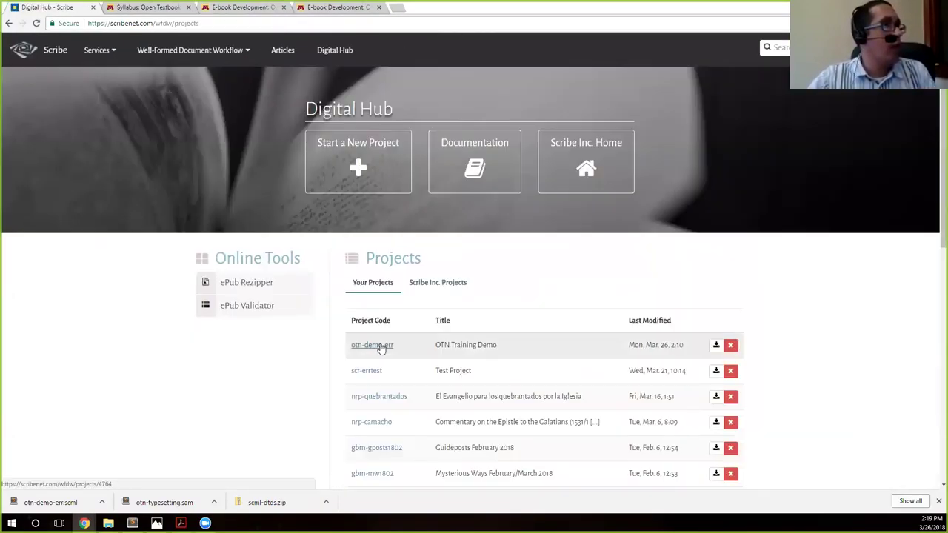
click(381, 349)
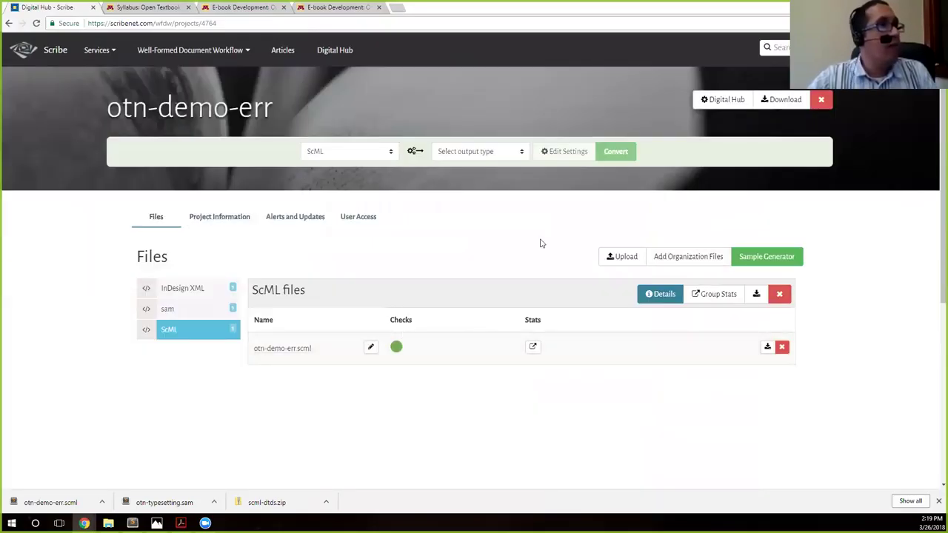
- Upload otn-demo-err.scml from the otn-ebook-scml folder inside otn-ebook to the project
click(626, 257)
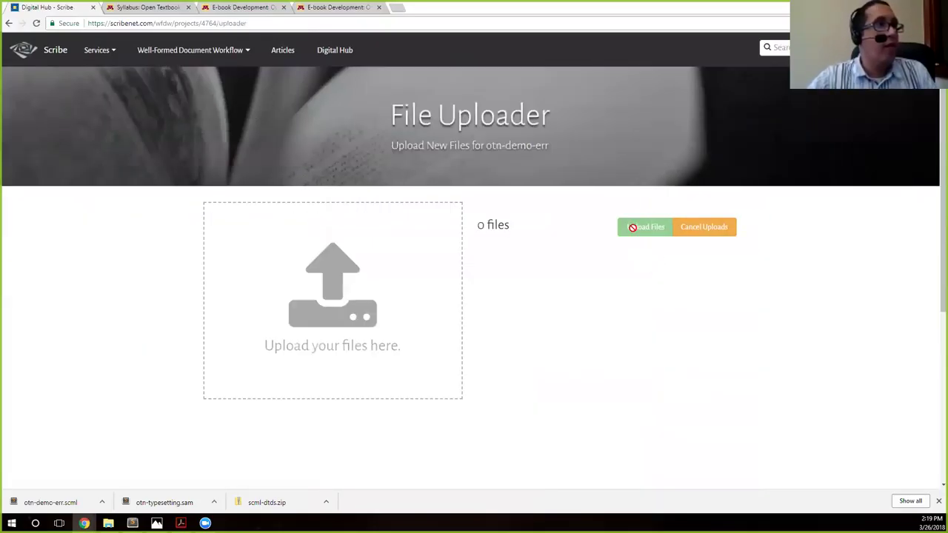
click(286, 290)
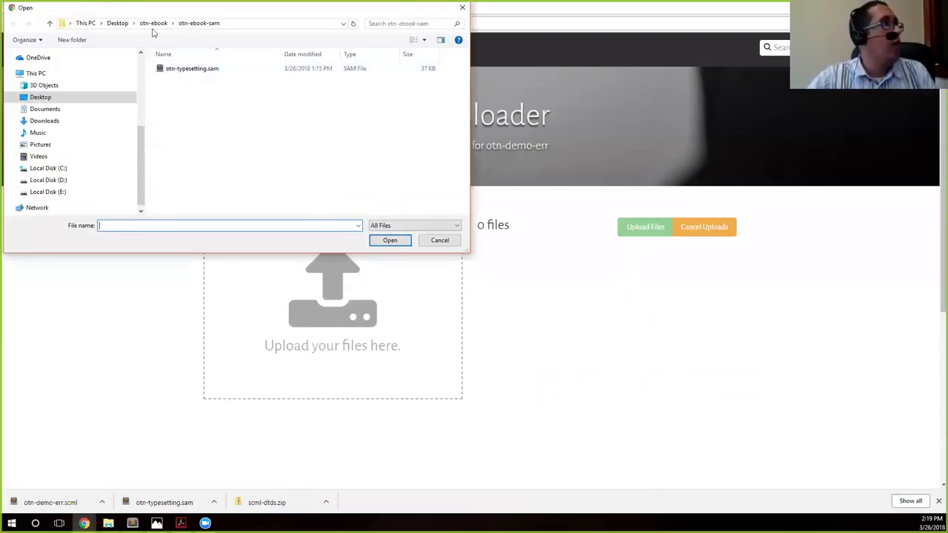
click(153, 23)
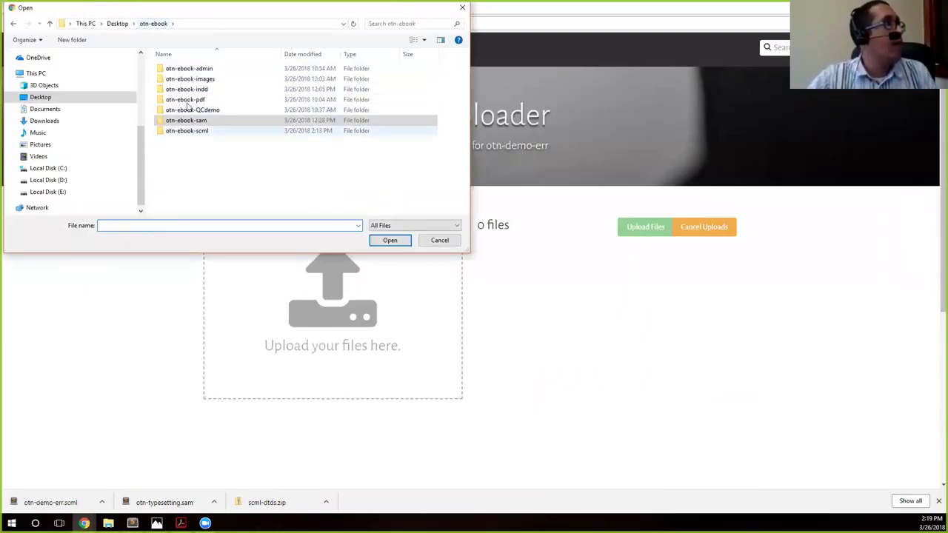
key(Down)
key(Return)
click(191, 69)
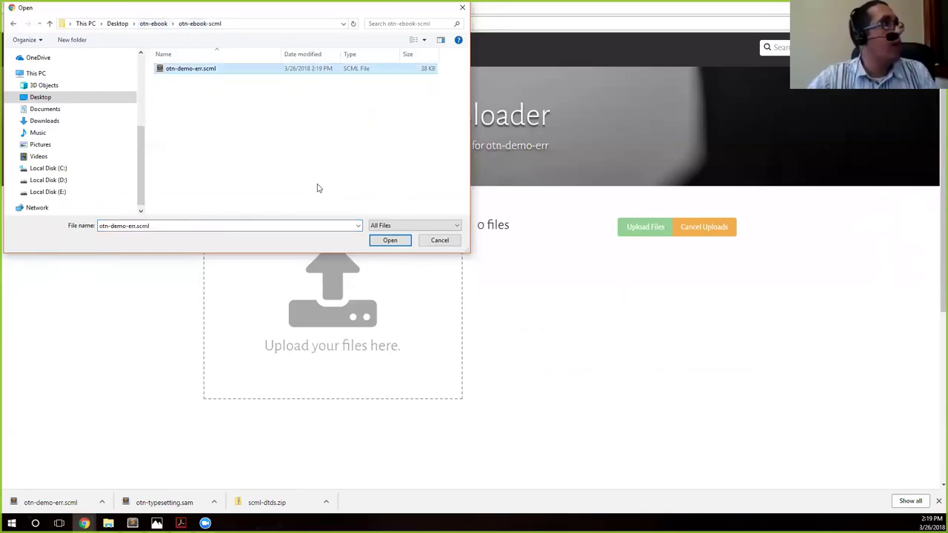
click(390, 244)
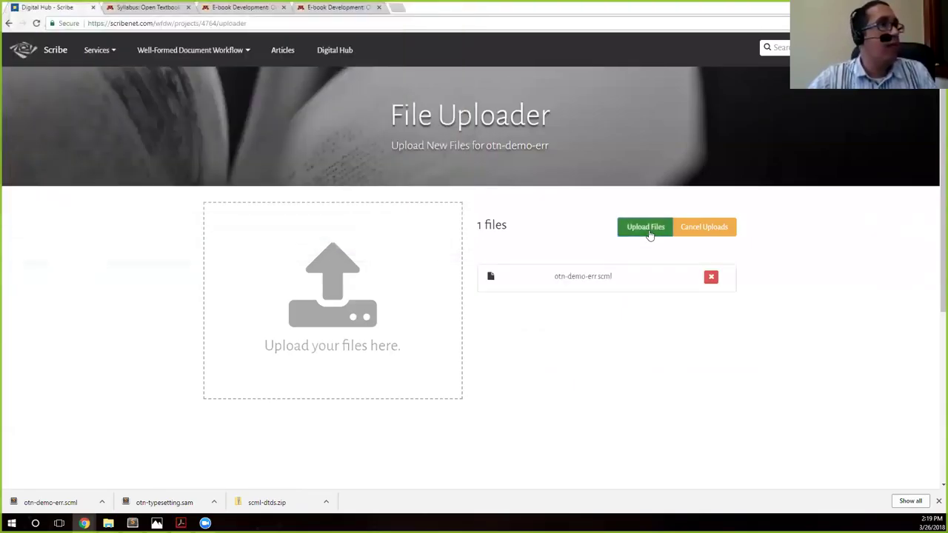
click(646, 228)
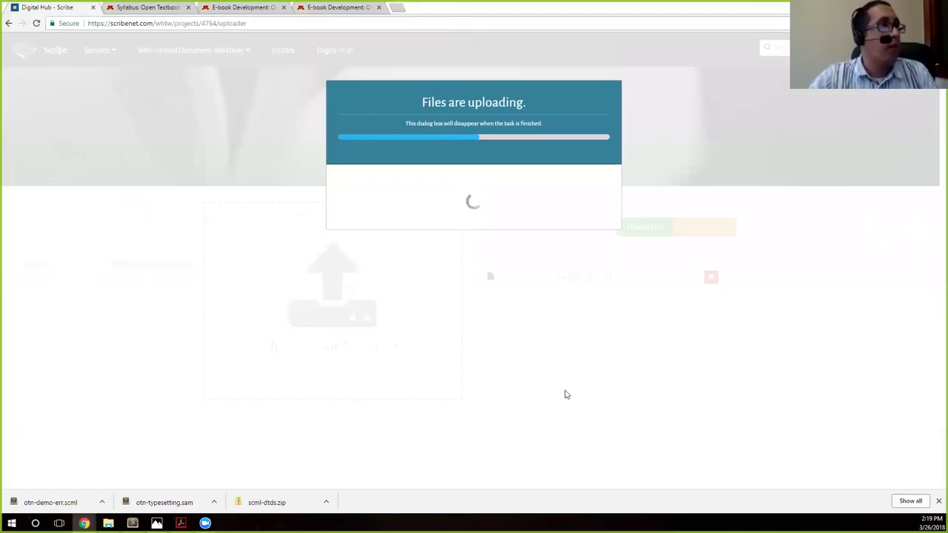